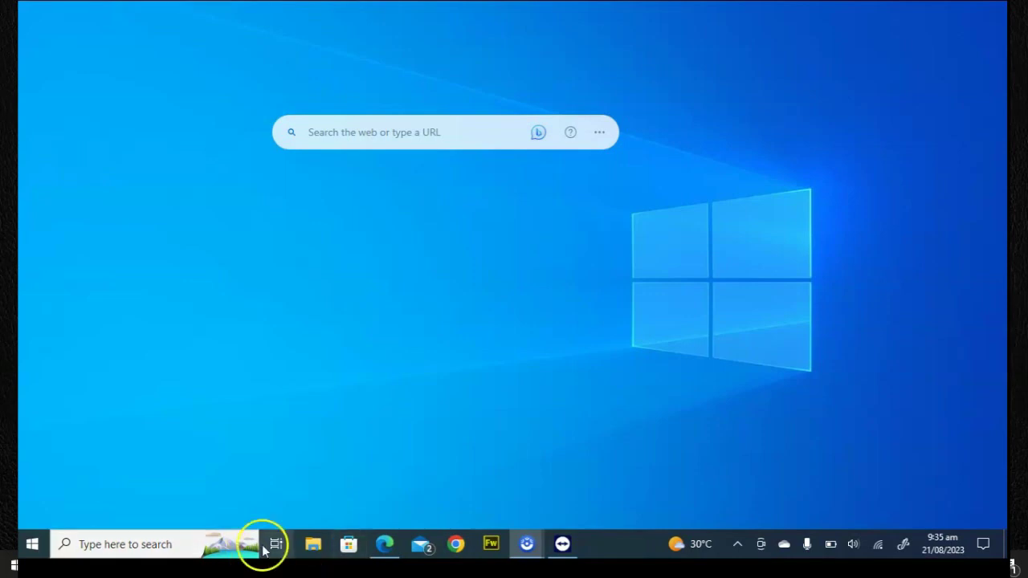
Maximize Microsoft Edge and switch to the TeamViewer Remote landing page tab.
{"action": "left_click", "coordinate": [384, 543]}
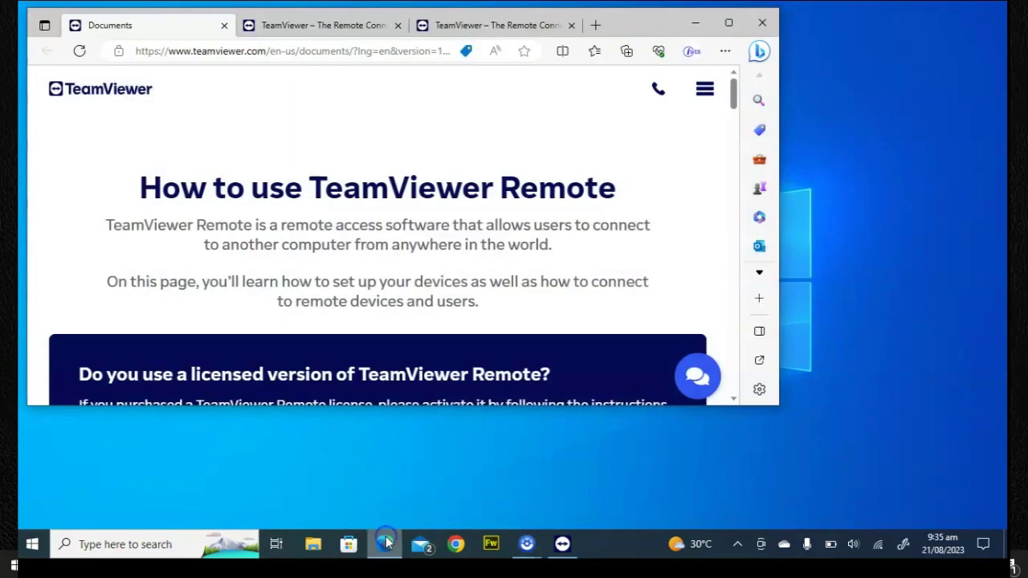
{"action": "left_click", "coordinate": [728, 23]}
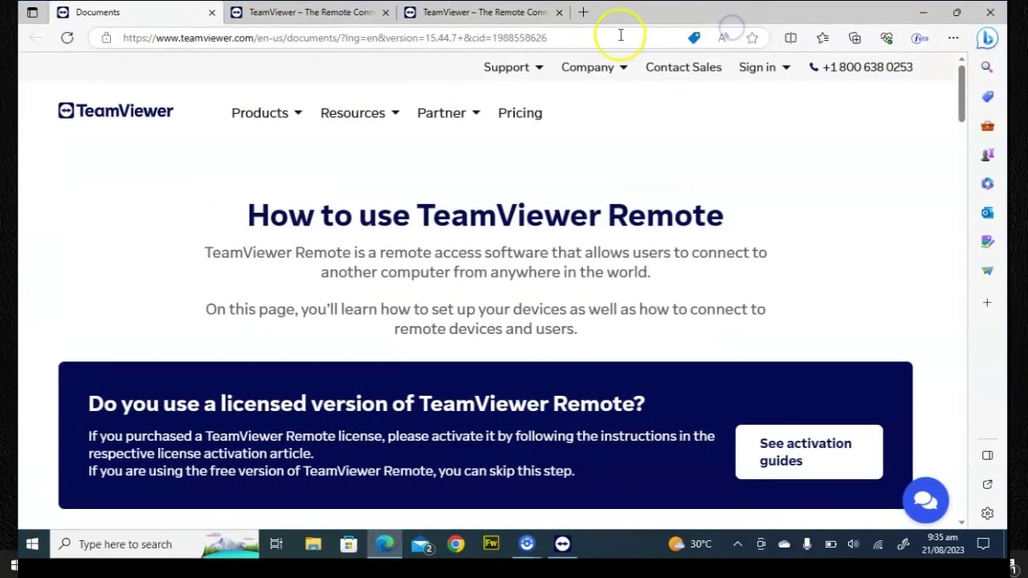
{"action": "left_click", "coordinate": [492, 8]}
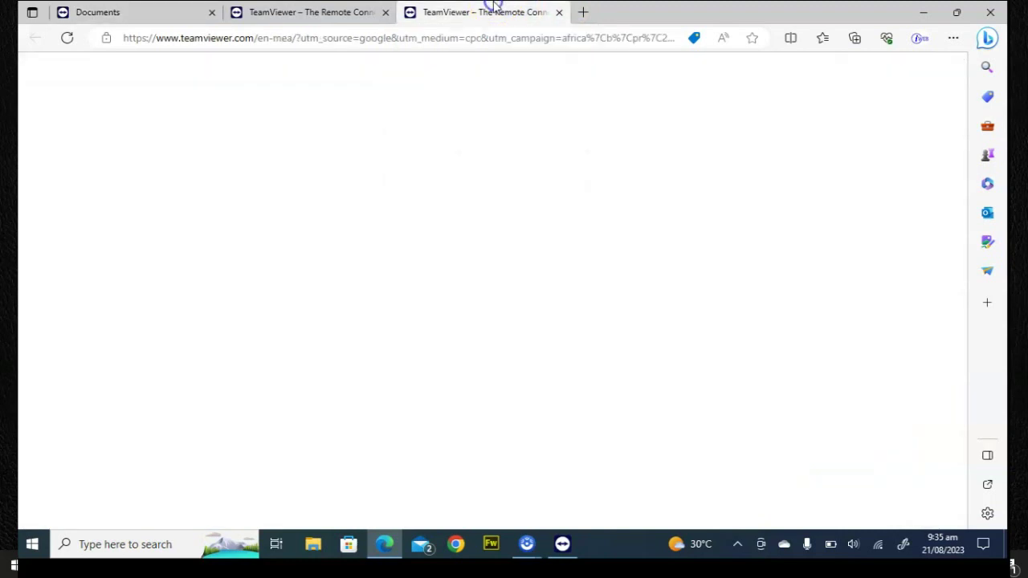
Open a new tab and go to teamviewer.com.
{"action": "left_click", "coordinate": [584, 11]}
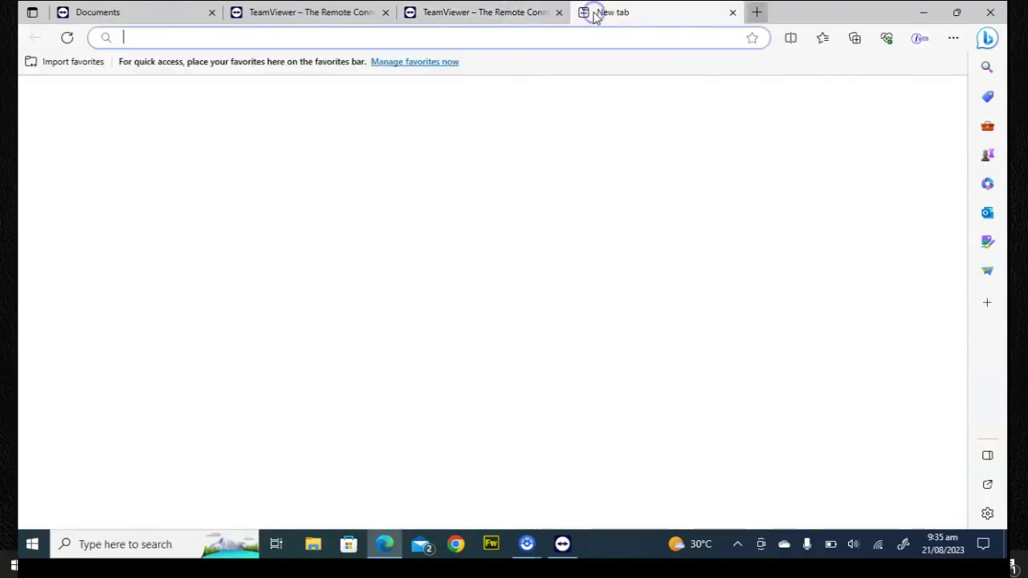
{"action": "type", "text": "team"}
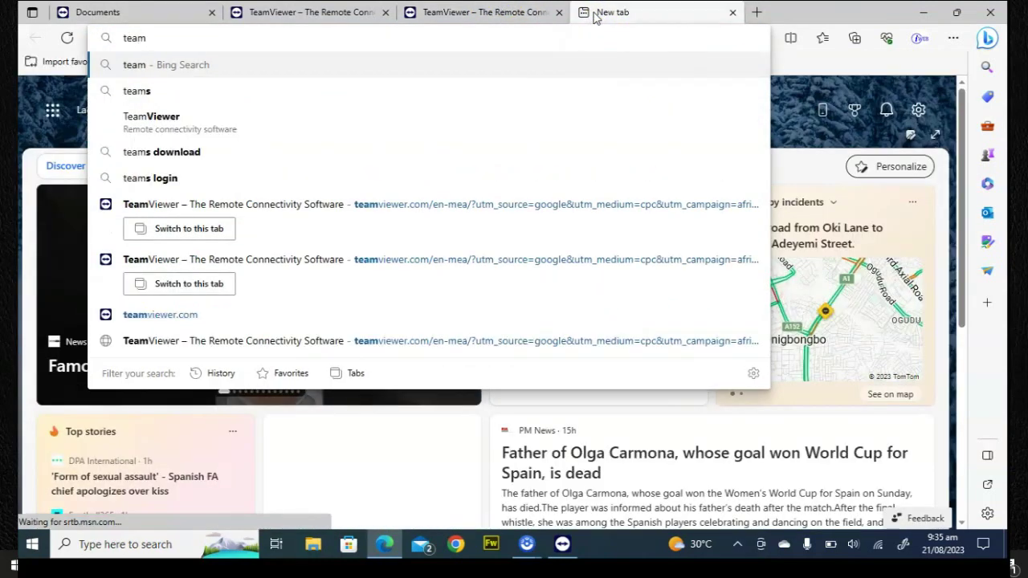
{"action": "type", "text": "viewer.com"}
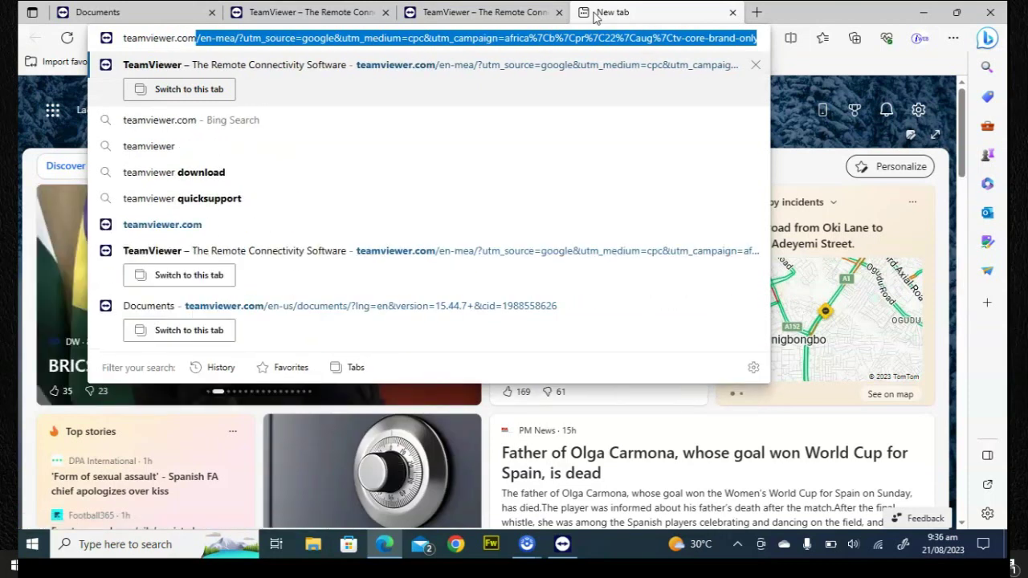
{"action": "key", "text": "Return"}
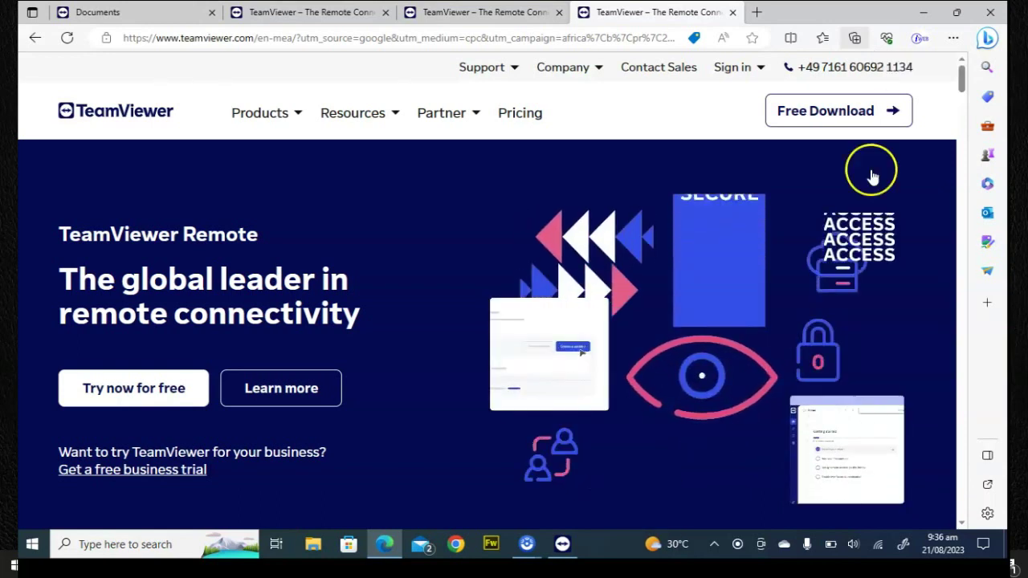
Open the TeamViewer desktop app from the taskbar.
{"action": "left_click", "coordinate": [562, 544]}
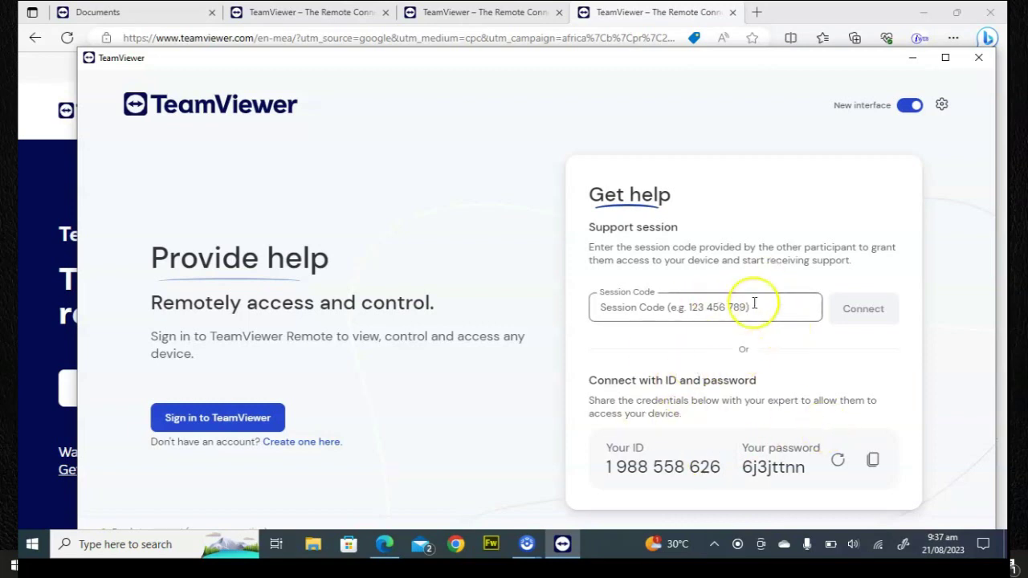
Start entering the partner computer's ID in TeamViewer's connection field.
{"action": "left_click", "coordinate": [727, 306]}
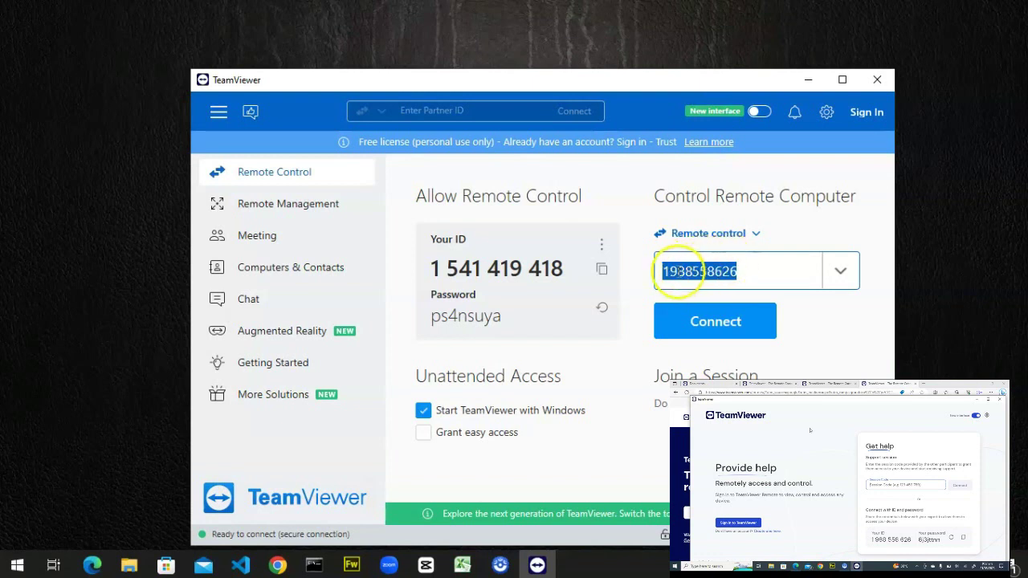
Connect to the partner computer and log on with the partner's password.
{"action": "left_click", "coordinate": [711, 308]}
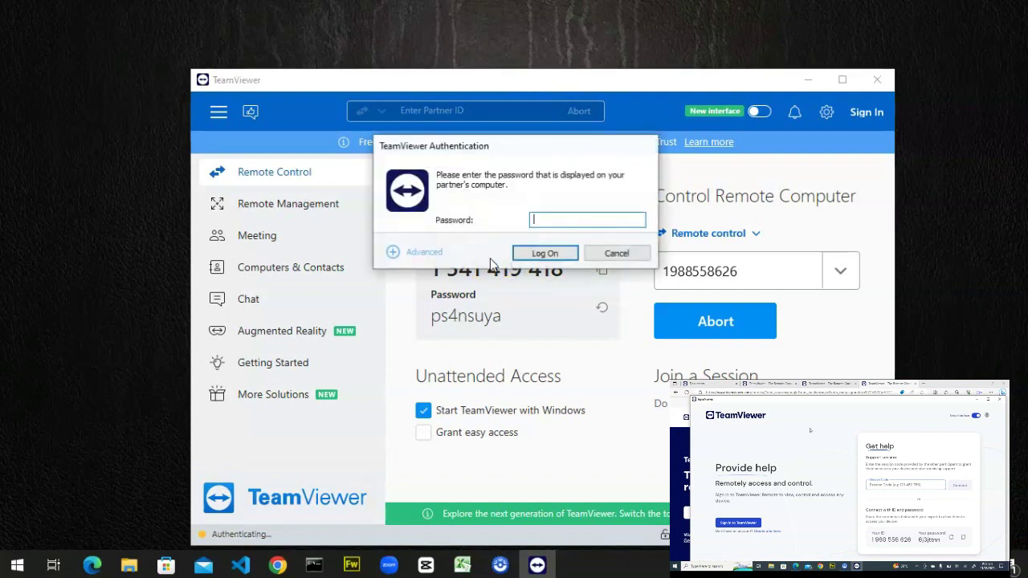
{"action": "key", "text": "super+Tab"}
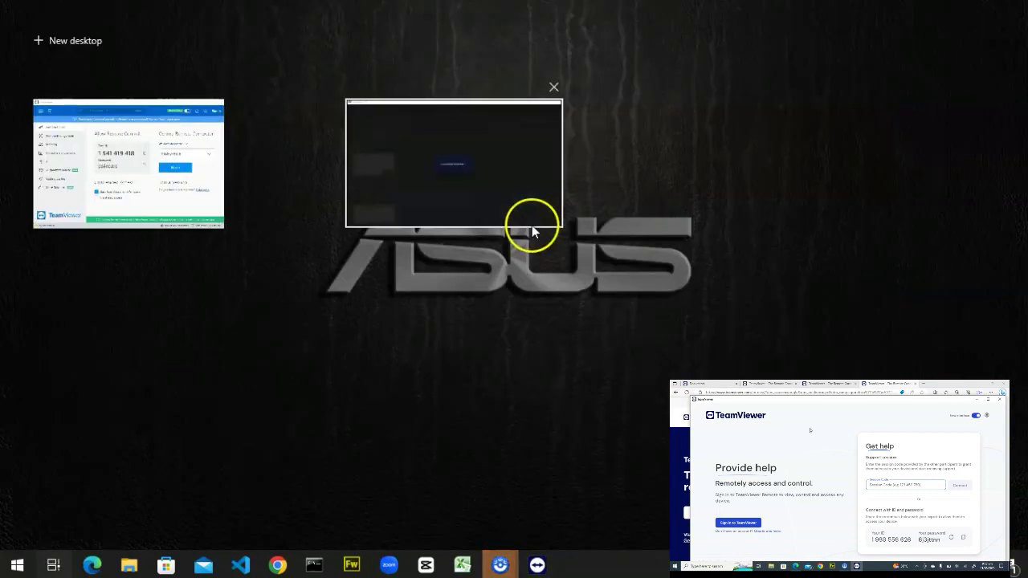
{"action": "left_click", "coordinate": [184, 194]}
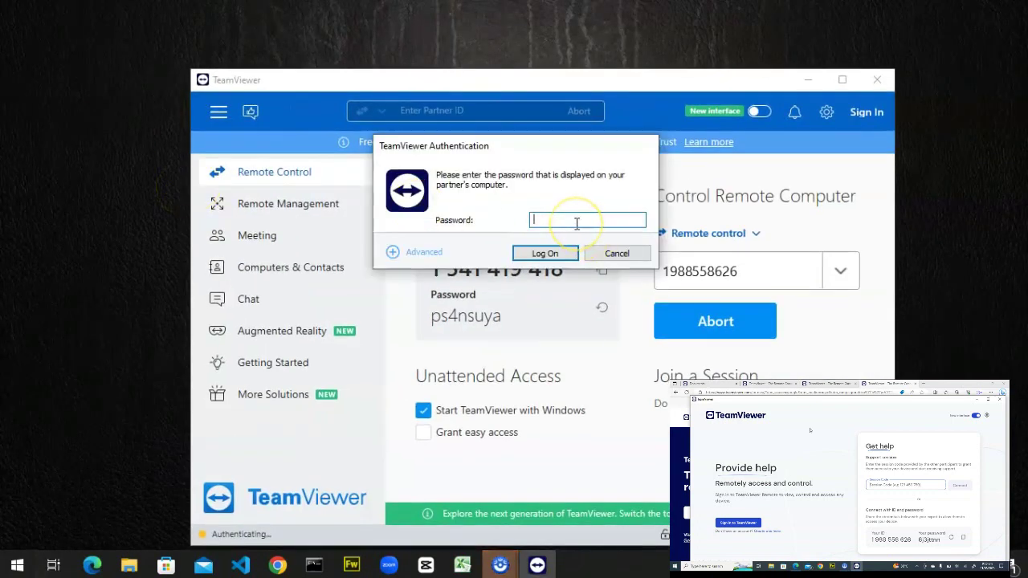
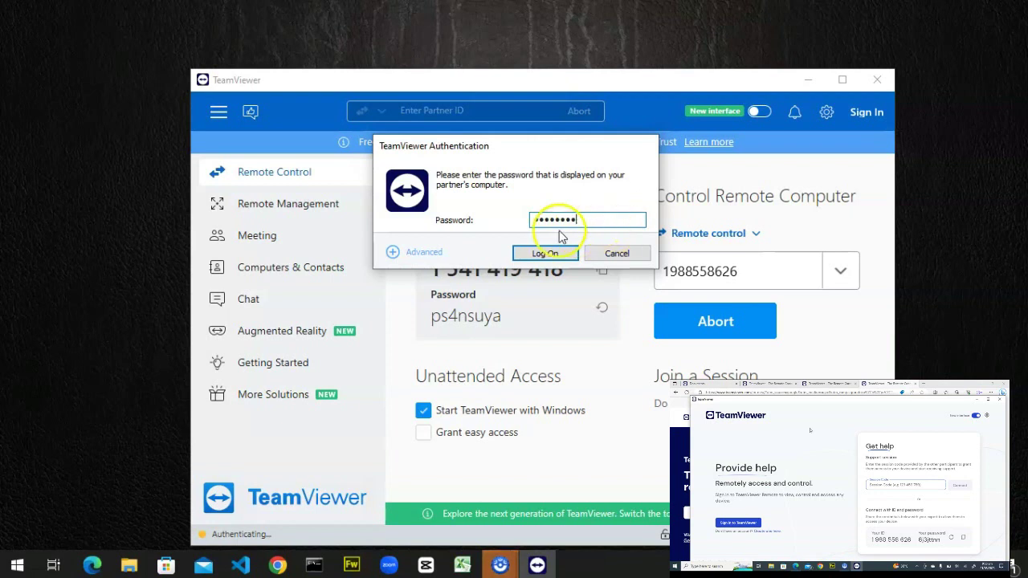
{"action": "left_click", "coordinate": [552, 253]}
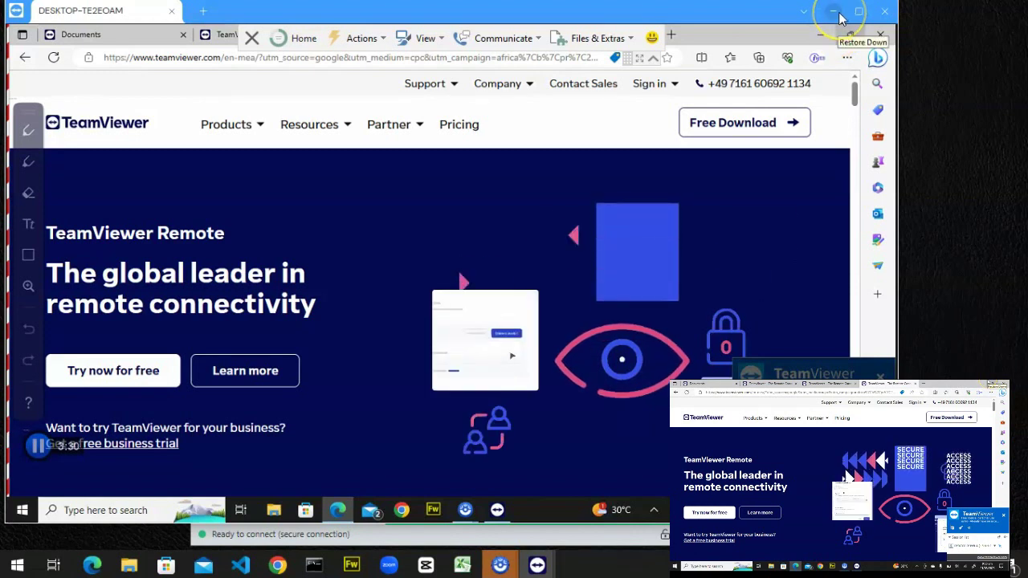
Restore the full-screen remote session down to a smaller window.
{"action": "left_click", "coordinate": [839, 18]}
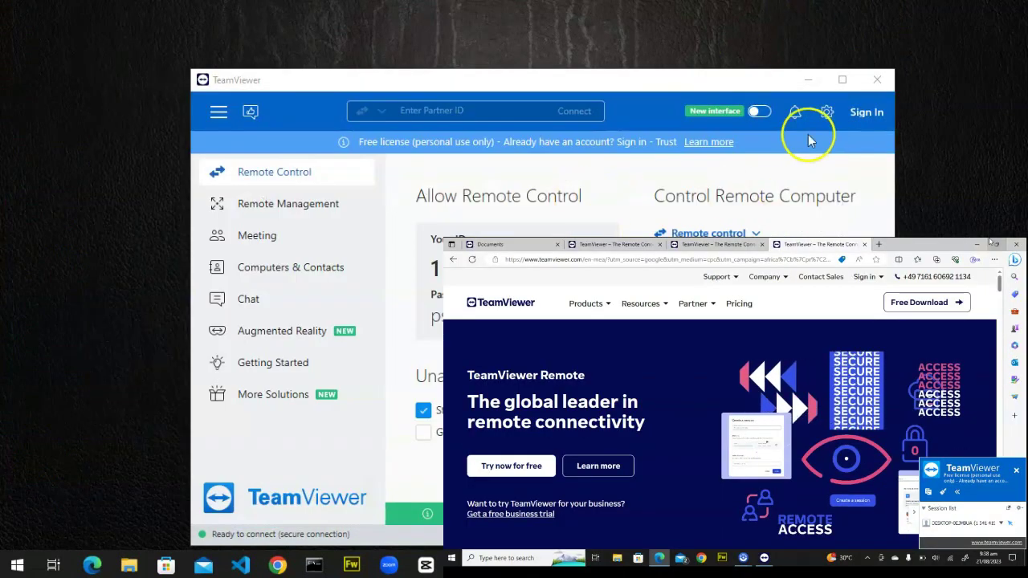
Minimize the local TeamViewer app and bring the remote-session window back to the front.
{"action": "left_click", "coordinate": [804, 80]}
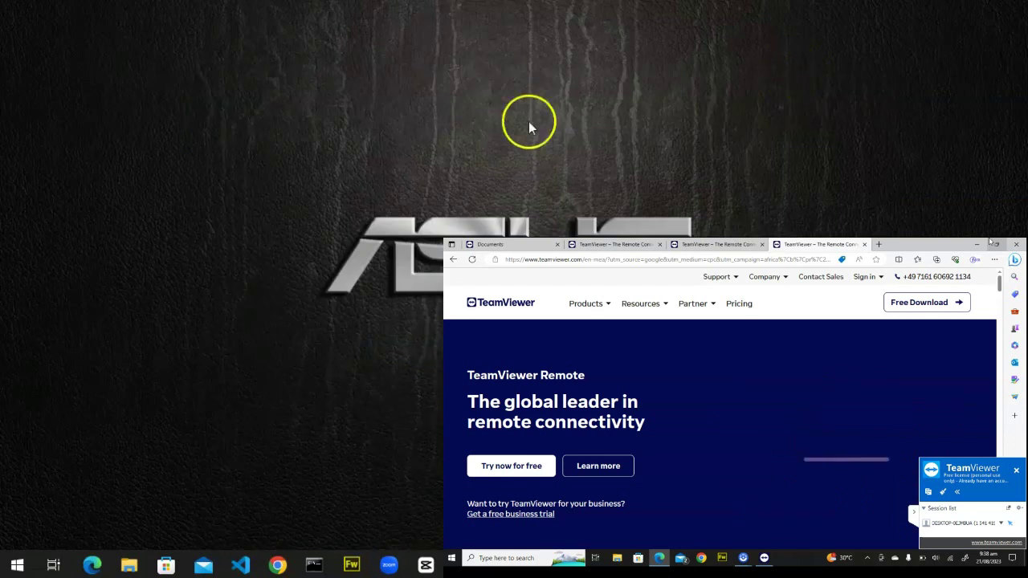
{"action": "left_click", "coordinate": [18, 565]}
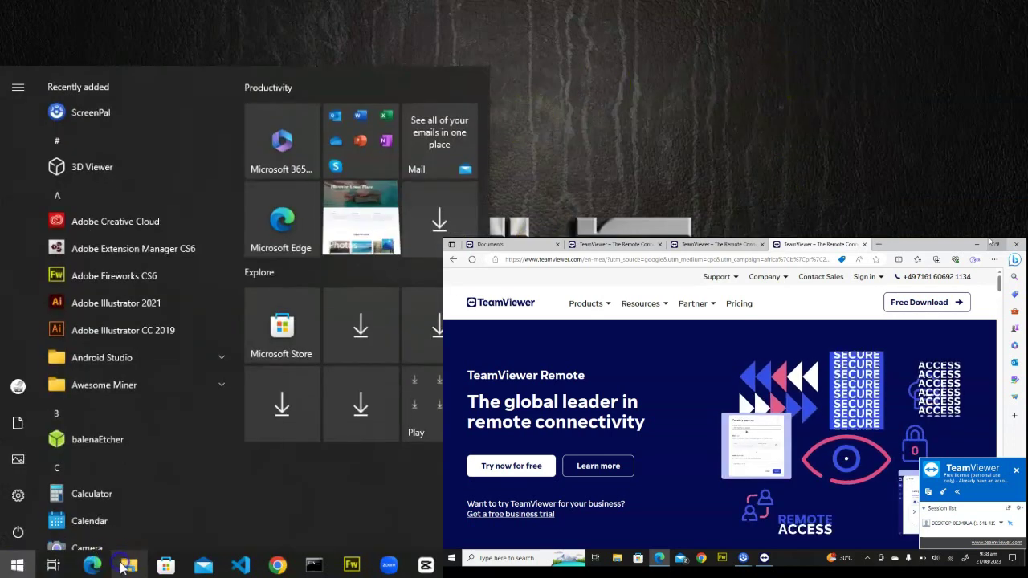
{"action": "left_click", "coordinate": [530, 554]}
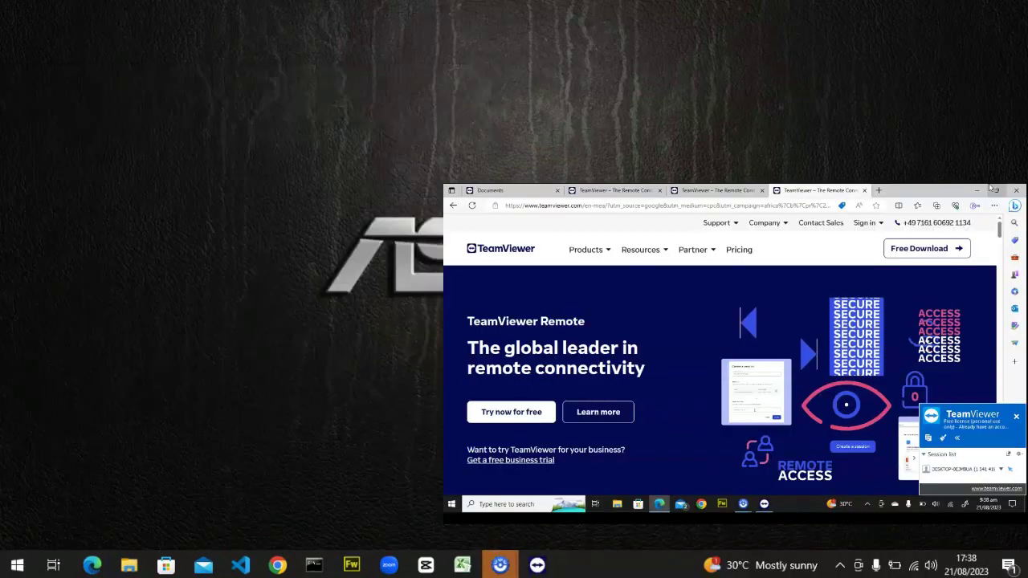
{"action": "mouse_move", "coordinate": [541, 566]}
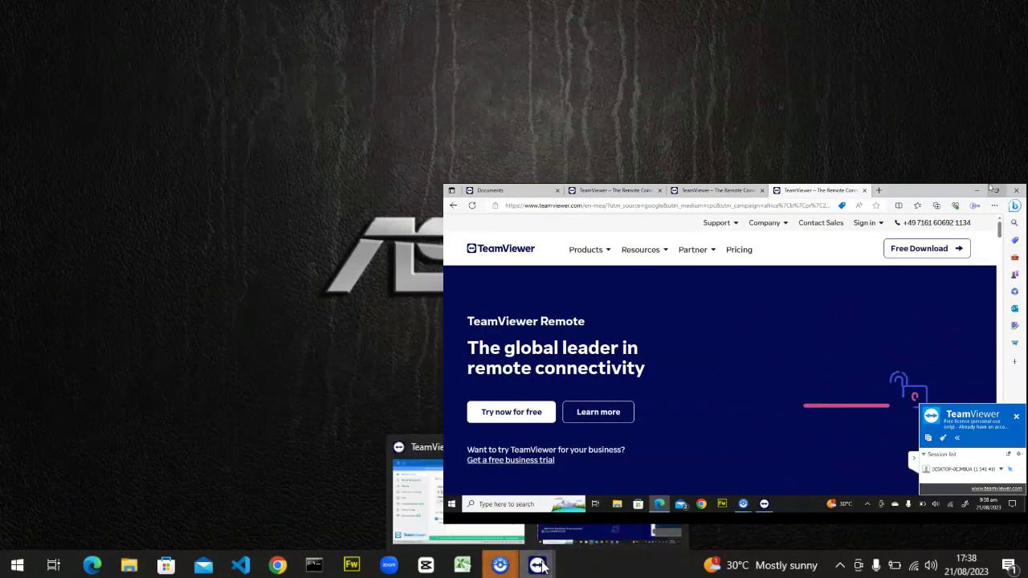
{"action": "left_click", "coordinate": [611, 532]}
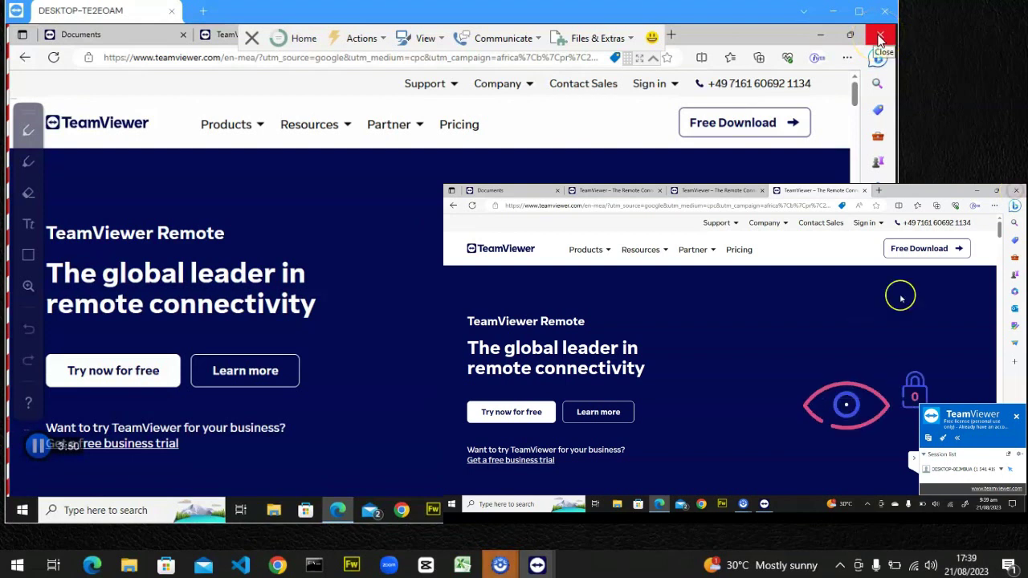
Launch Chrome on the remote PC with the Person 1 profile.
{"action": "left_click", "coordinate": [402, 510]}
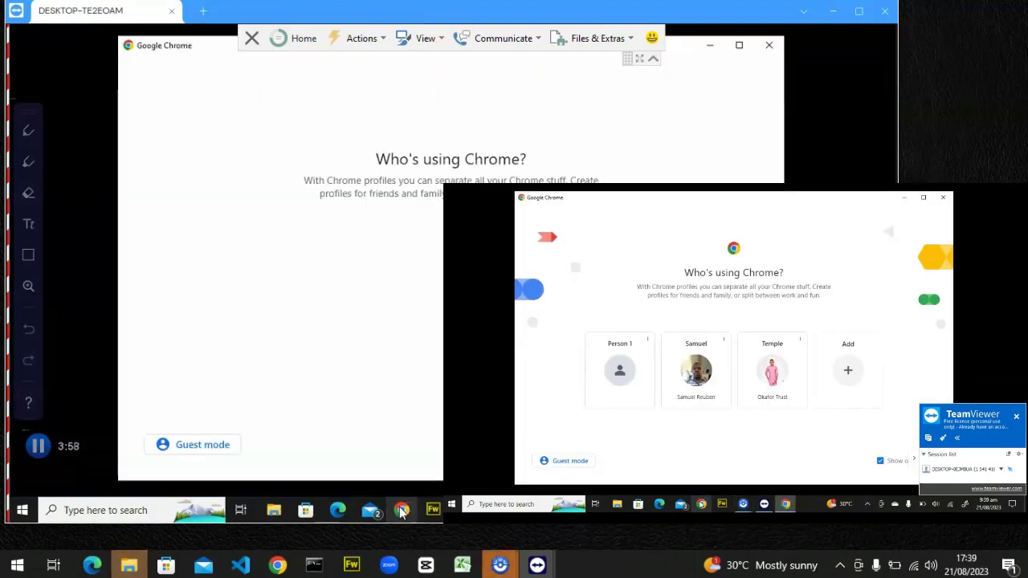
{"action": "left_click", "coordinate": [619, 378]}
{"action": "left_click", "coordinate": [277, 314]}
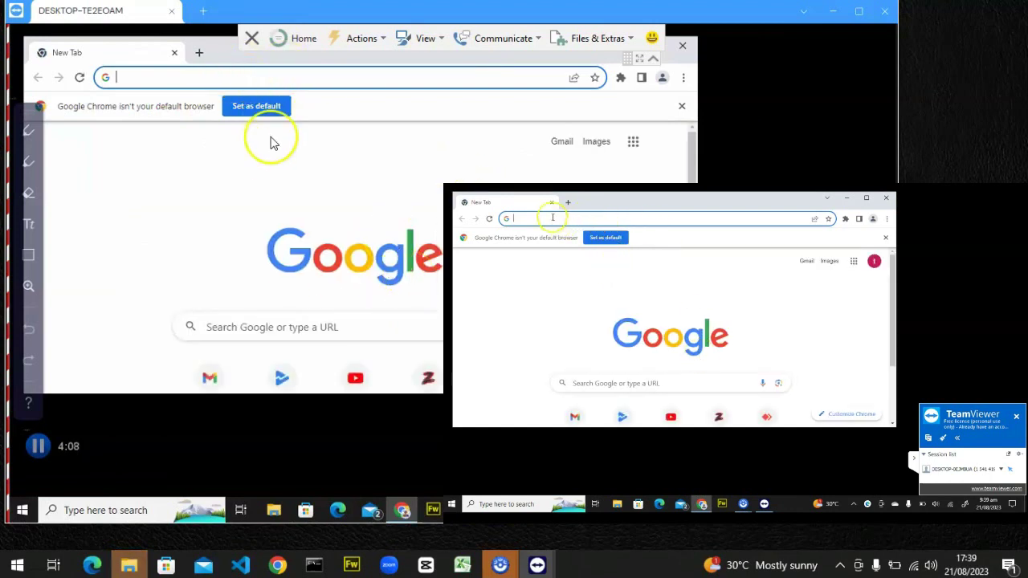
Go to tstechtalk.com in the remote Chrome after the mistyped tstechtalkcom search.
{"action": "left_click", "coordinate": [176, 77]}
{"action": "type", "text": "ts"}
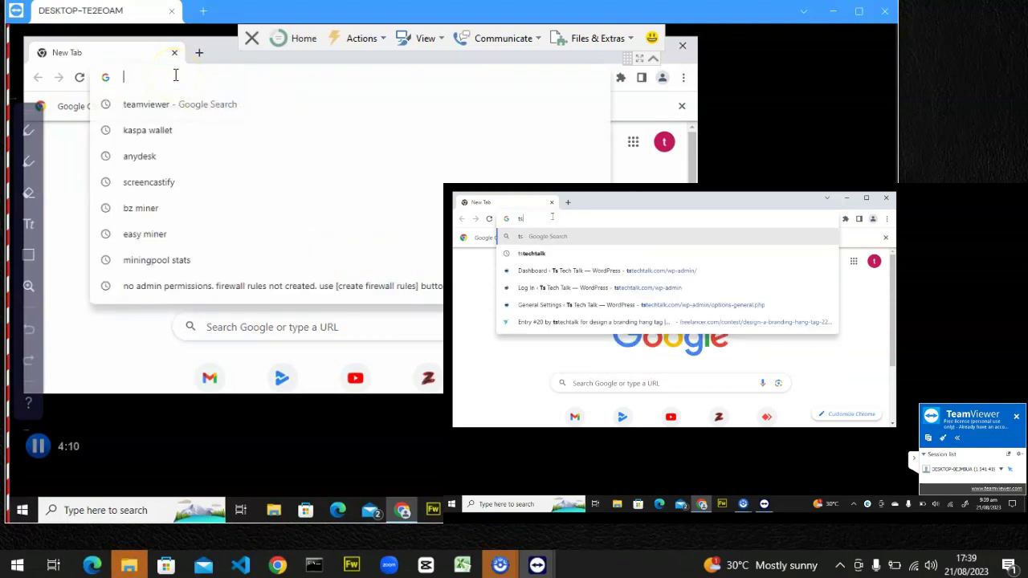
{"action": "type", "text": "techtalk"}
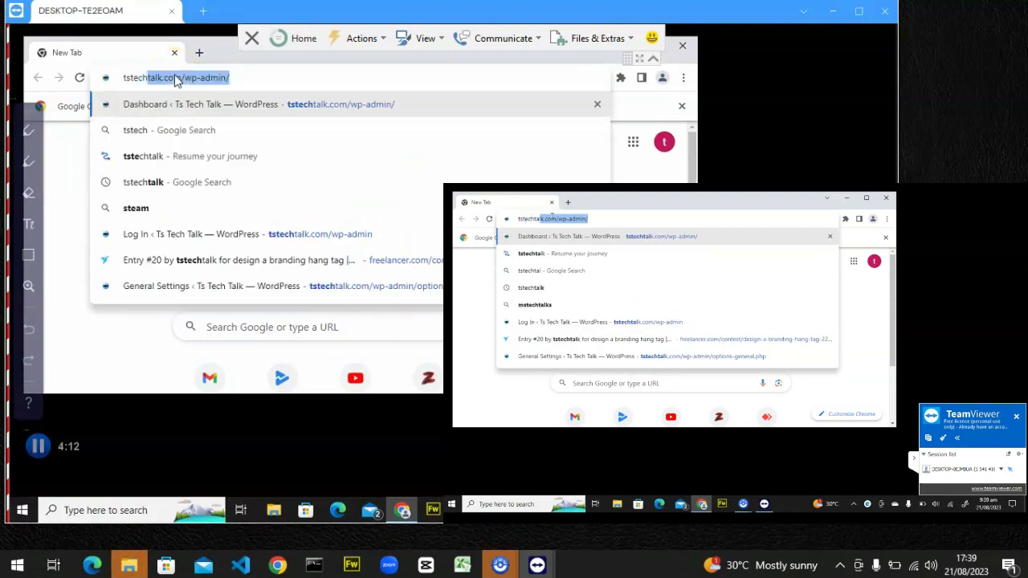
{"action": "type", "text": "com"}
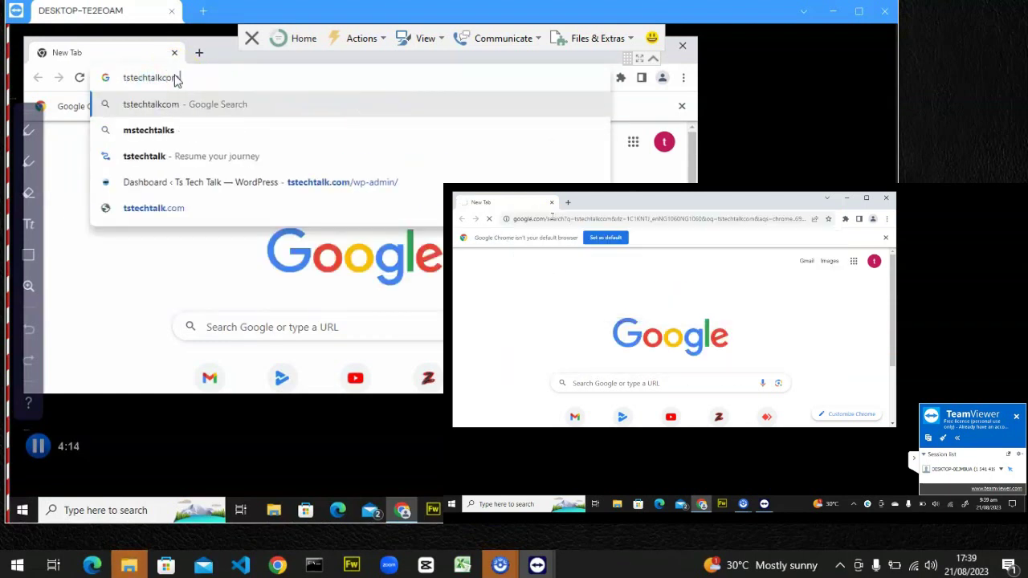
{"action": "key", "text": "Return"}
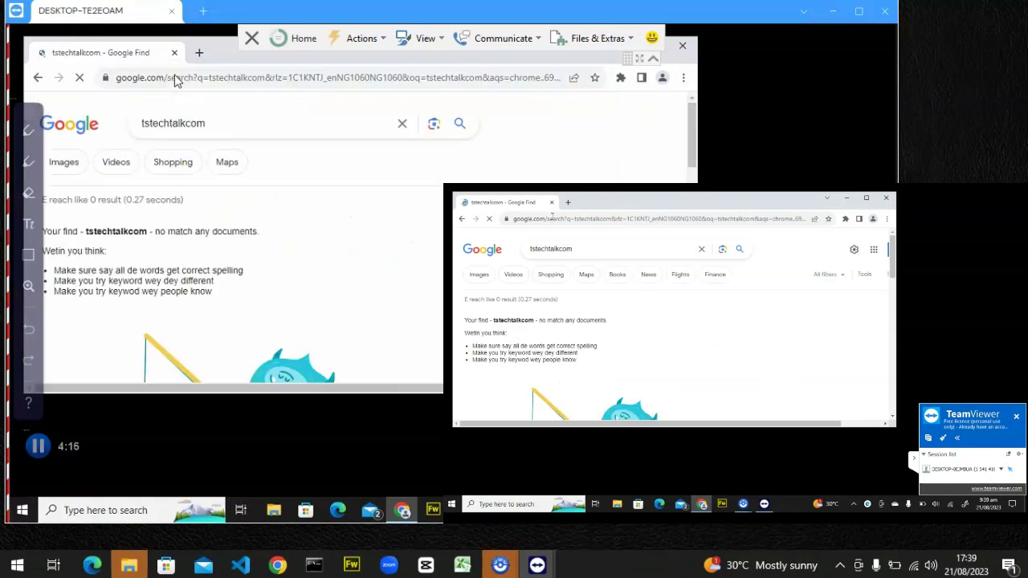
{"action": "left_click", "coordinate": [191, 125]}
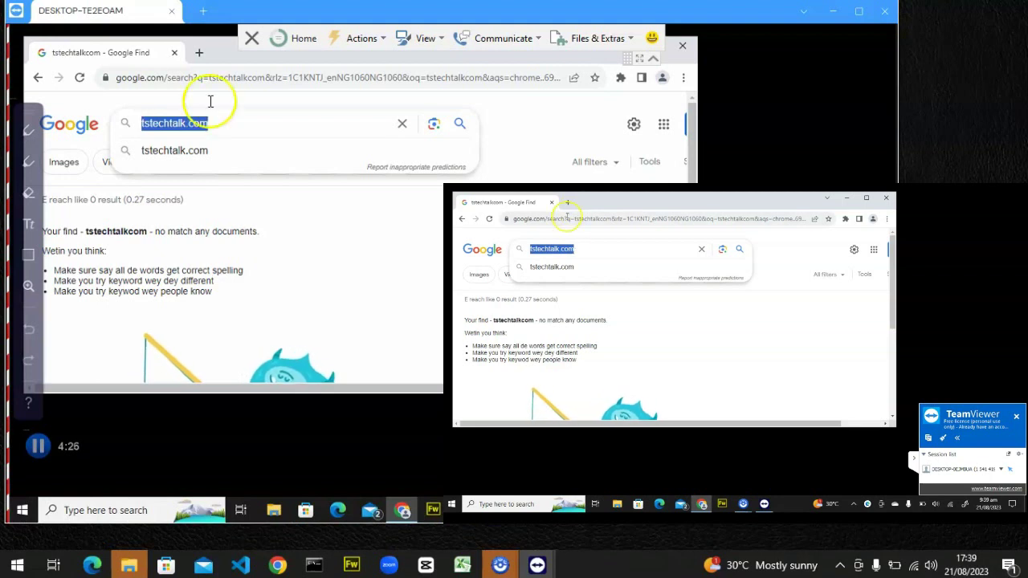
{"action": "left_click", "coordinate": [198, 77]}
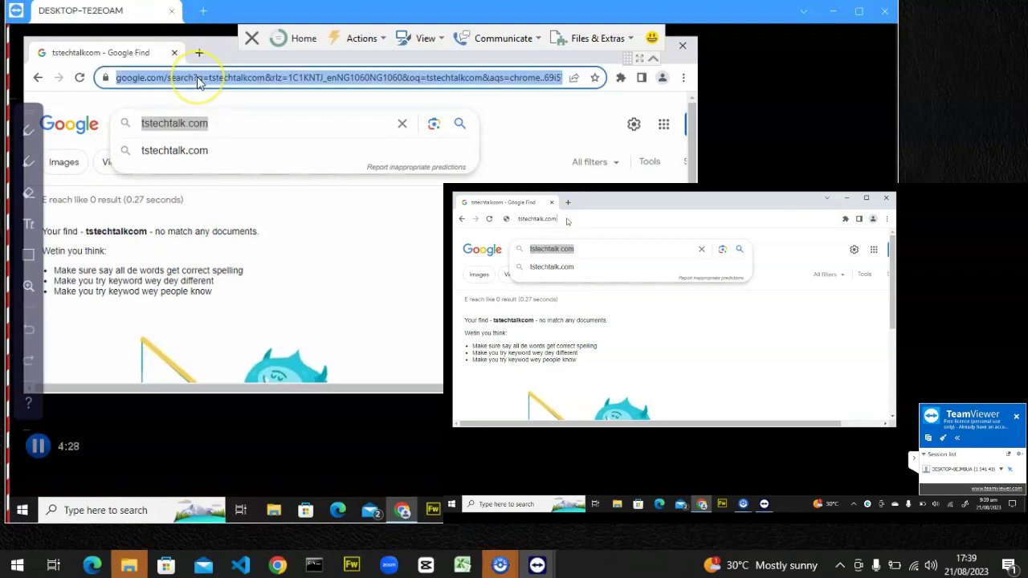
{"action": "type", "text": "tstechtalk.com"}
{"action": "key", "text": "Return"}
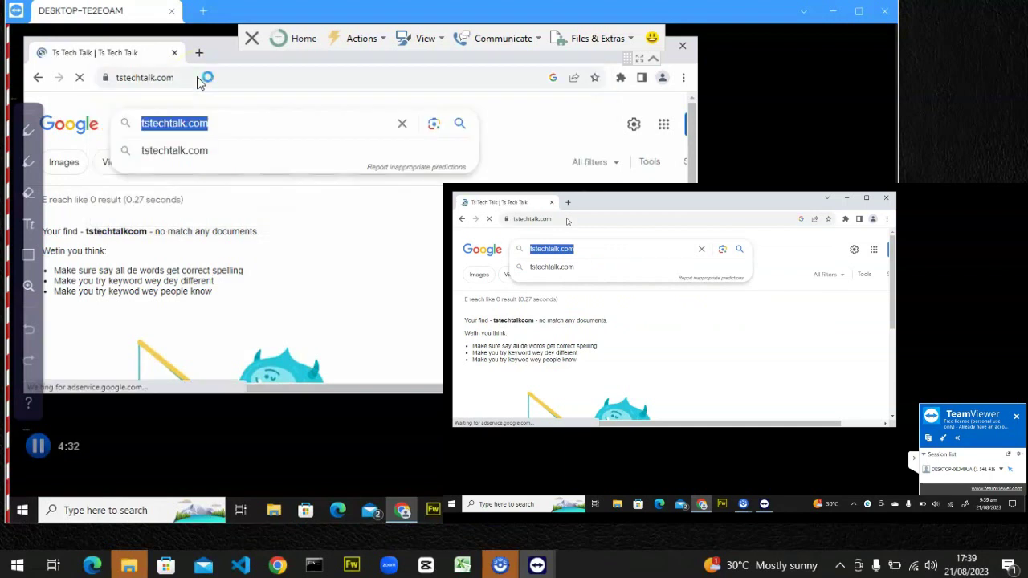
Bring the local File Explorer window to the front.
{"action": "left_click", "coordinate": [130, 566]}
{"action": "left_click", "coordinate": [131, 566]}
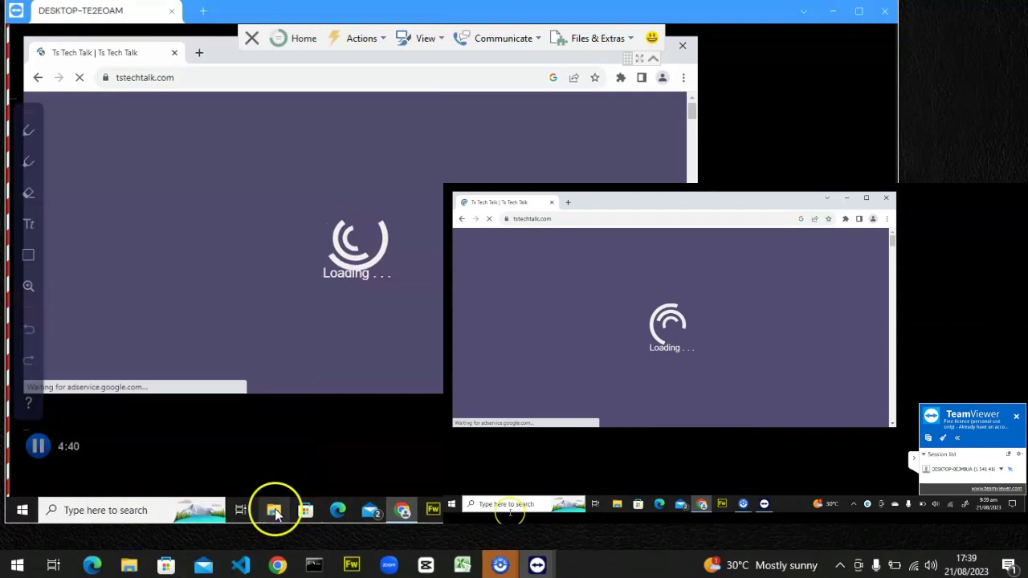
{"action": "left_click", "coordinate": [129, 566]}
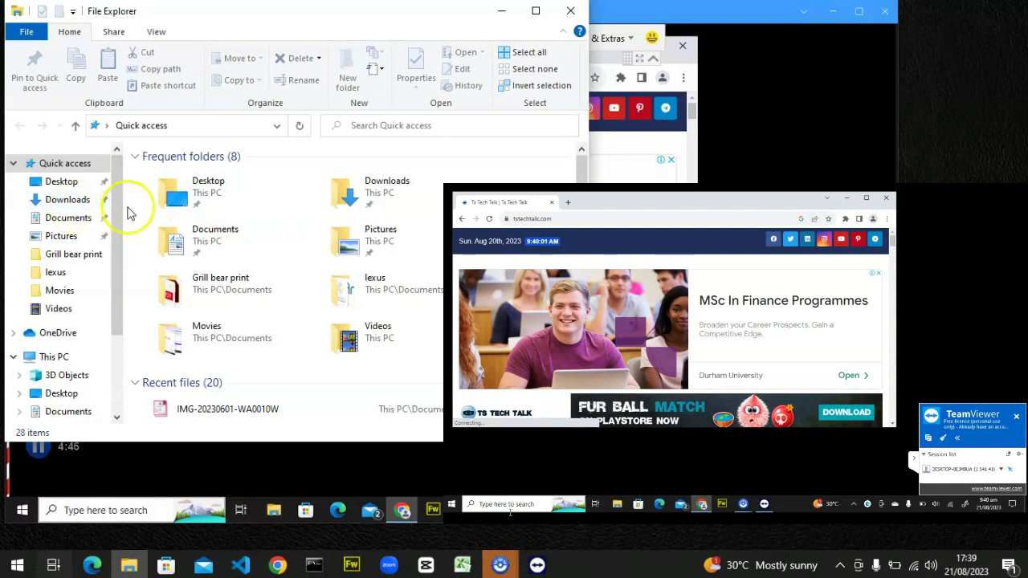
{"action": "key", "text": "super+Tab"}
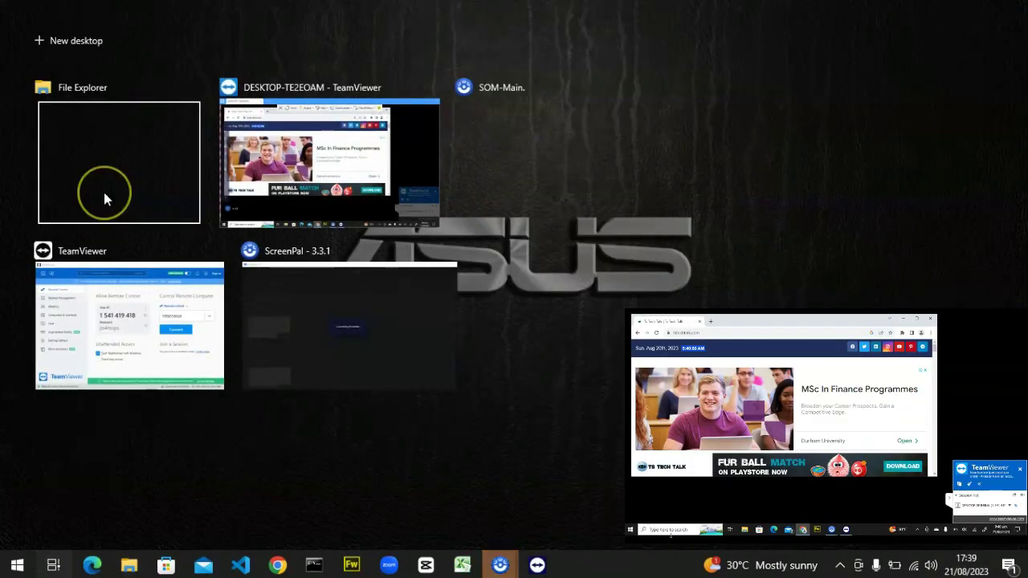
{"action": "left_click", "coordinate": [103, 192]}
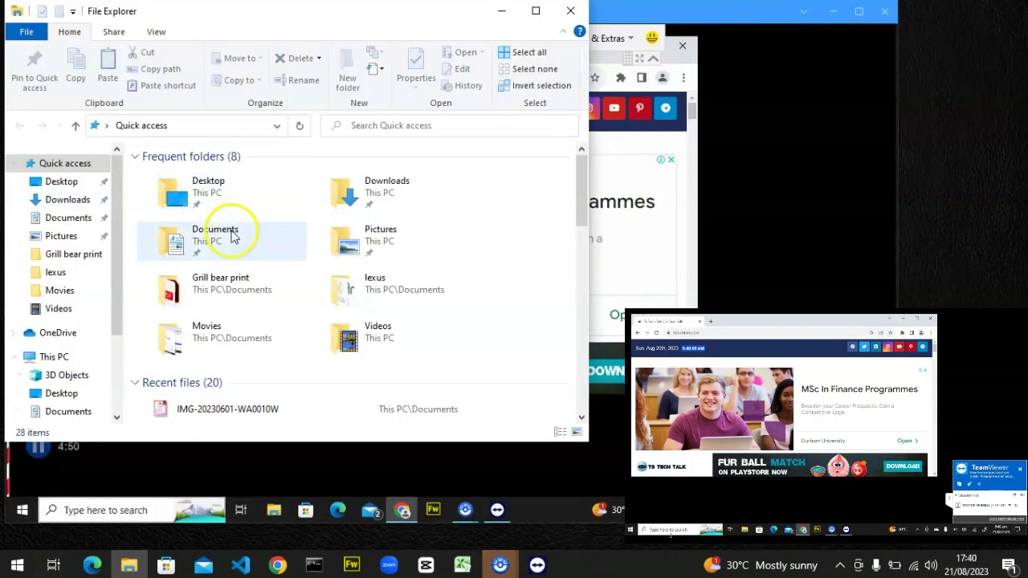
Copy the images-removebg-preview image from the local Downloads folder.
{"action": "double_click", "coordinate": [383, 199]}
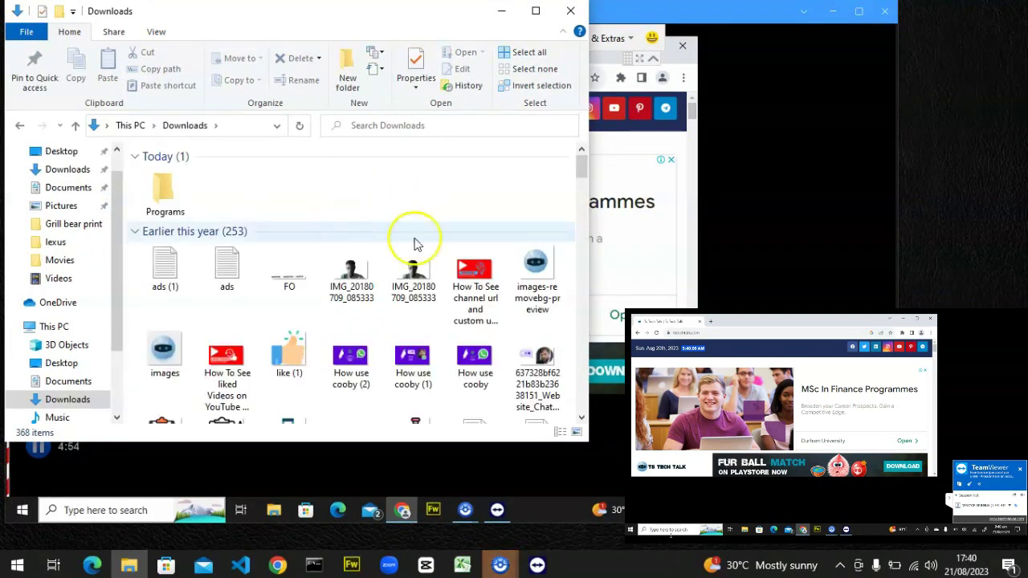
{"action": "left_click", "coordinate": [535, 261]}
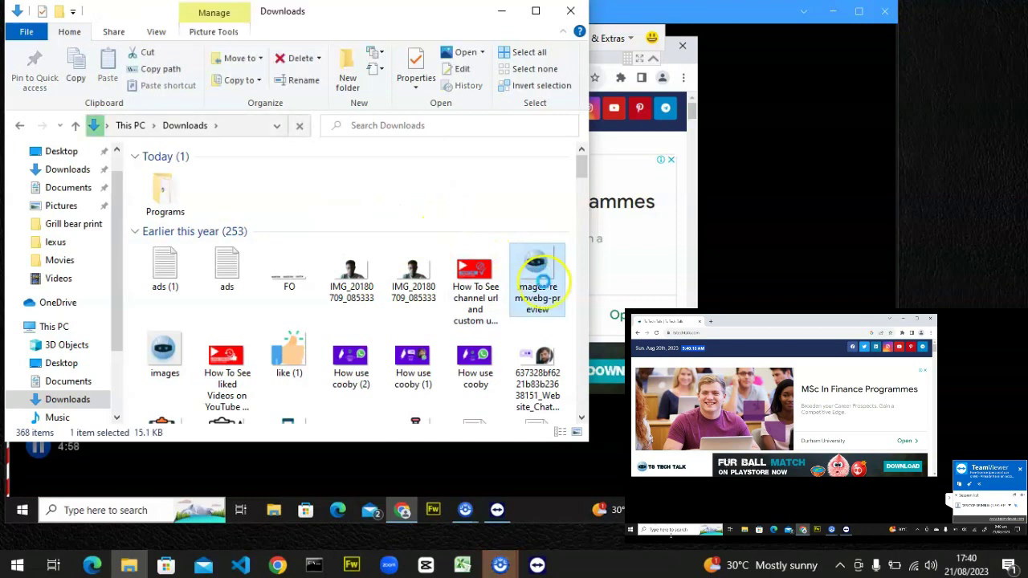
{"action": "right_click", "coordinate": [535, 261]}
{"action": "left_click", "coordinate": [576, 460]}
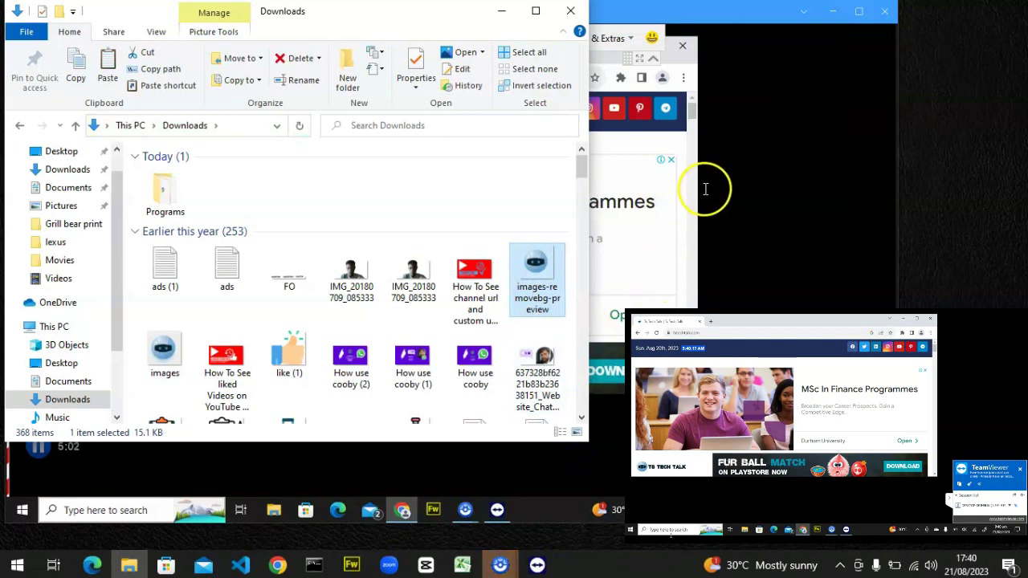
Return to the remote session and open File Explorer on the partner PC.
{"action": "left_click", "coordinate": [696, 190]}
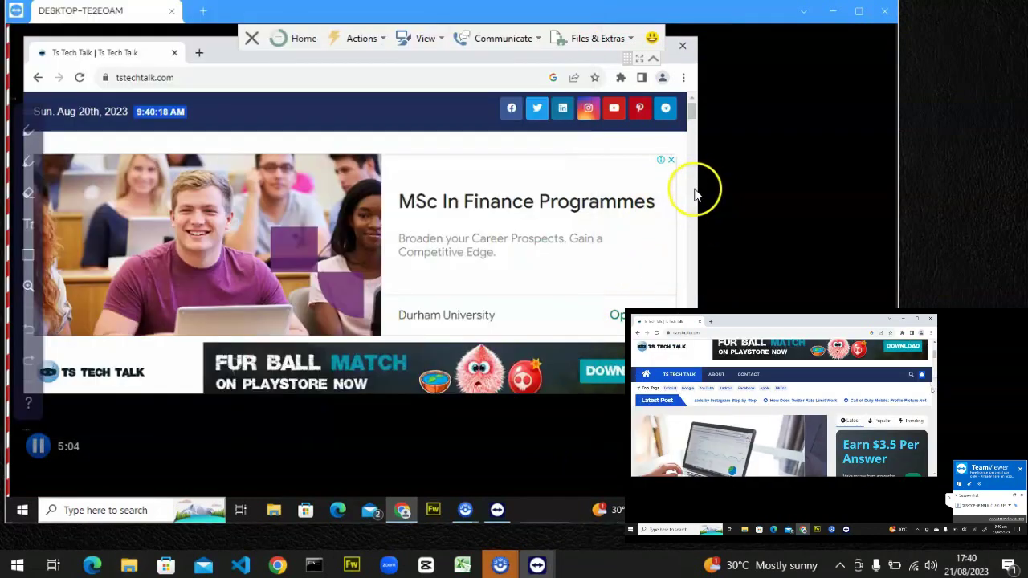
{"action": "scroll", "coordinate": [693, 197], "scroll_direction": "down", "scroll_amount": 3}
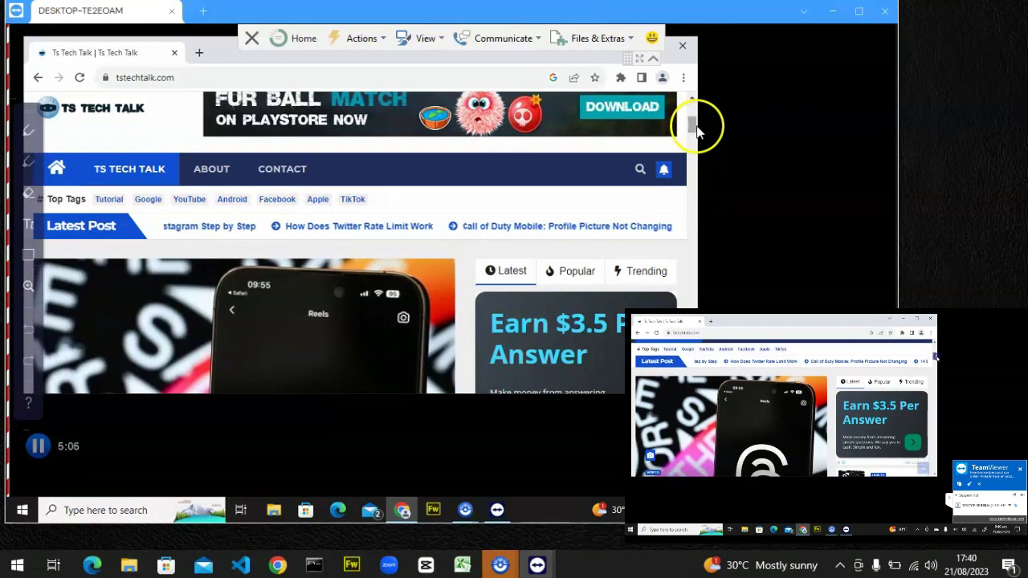
{"action": "scroll", "coordinate": [695, 136], "scroll_direction": "down", "scroll_amount": 1}
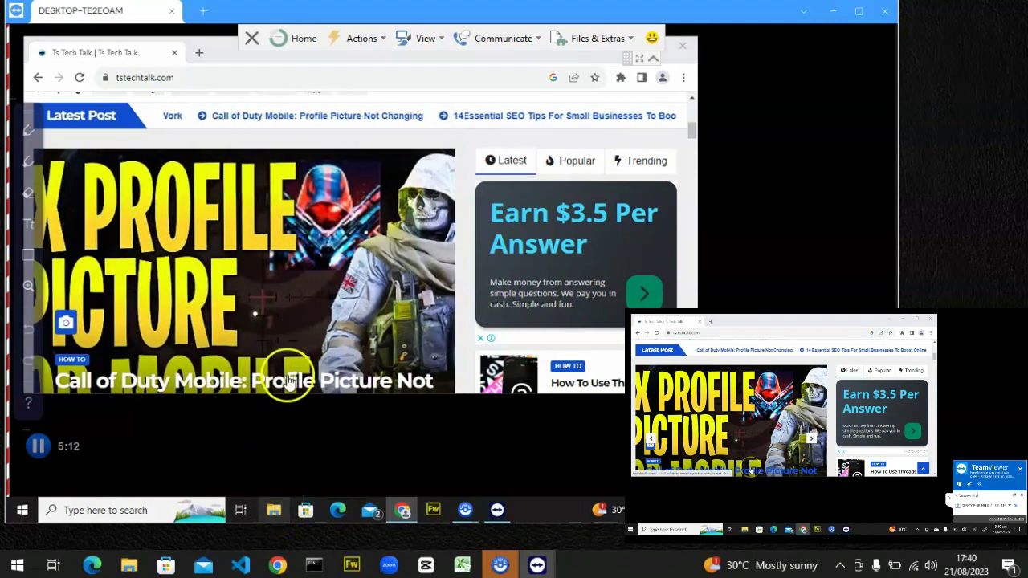
{"action": "left_click", "coordinate": [273, 511]}
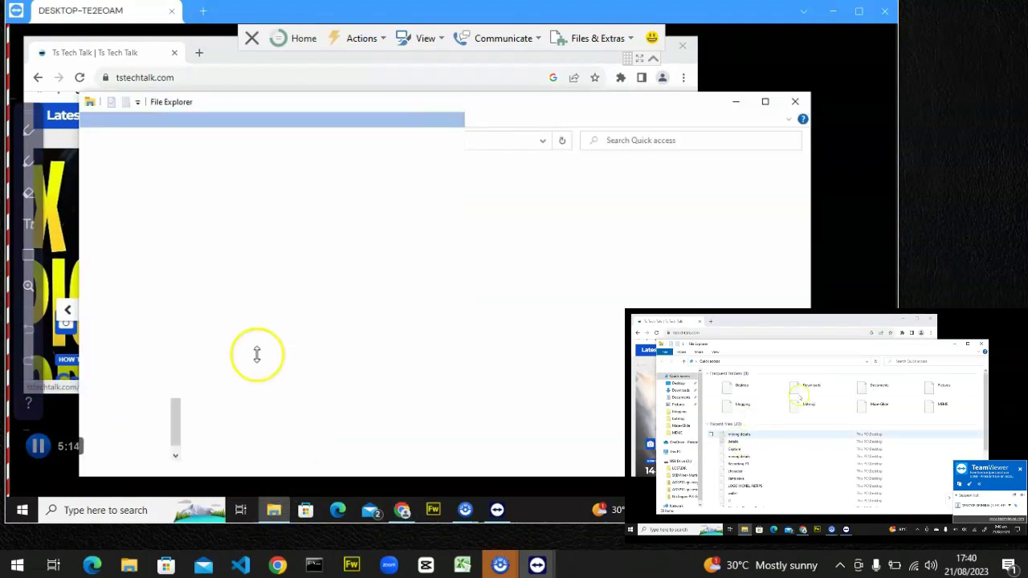
Paste the copied image into the remote Pictures folder.
{"action": "left_click", "coordinate": [127, 235]}
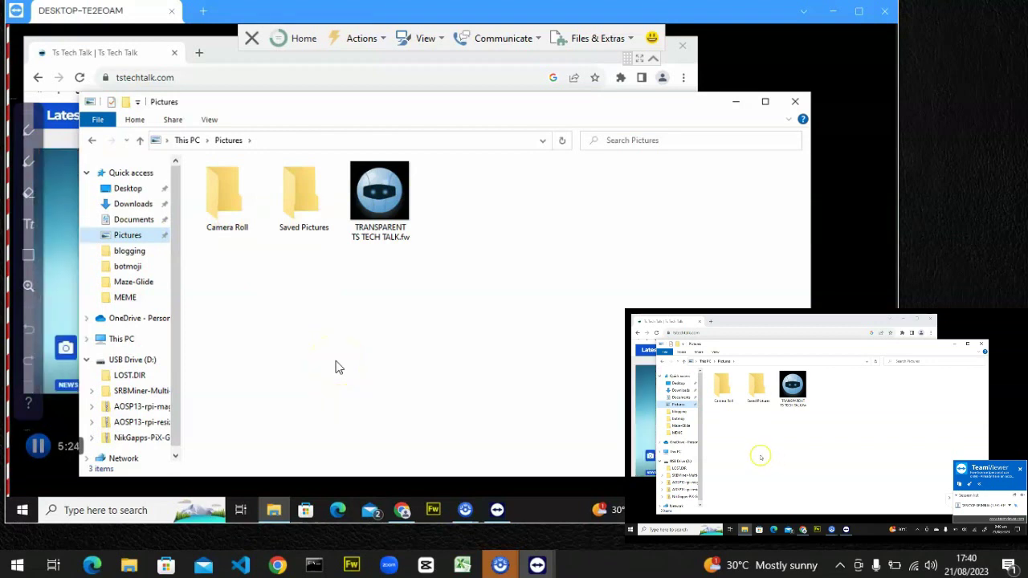
{"action": "right_click", "coordinate": [306, 347]}
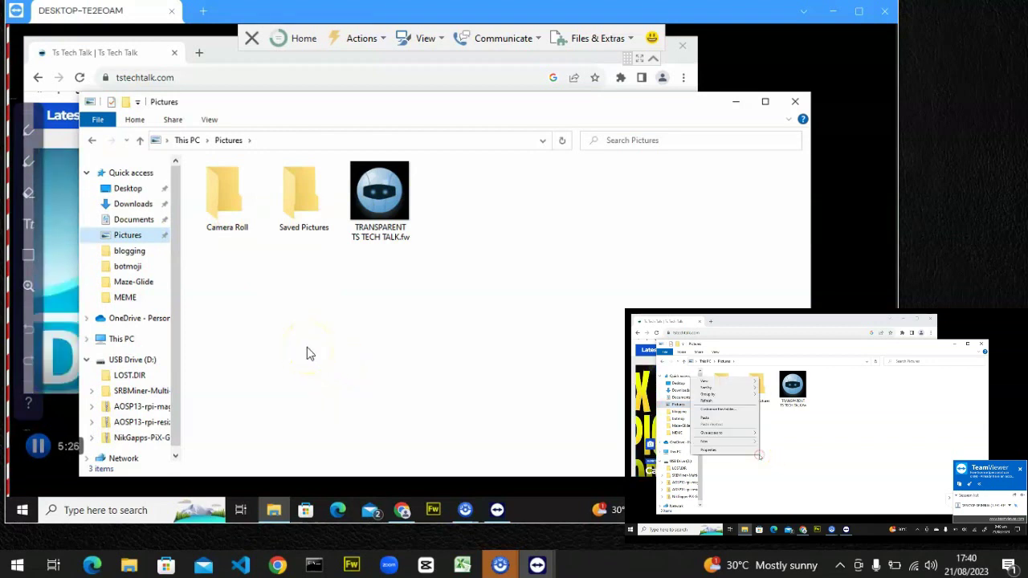
{"action": "left_click", "coordinate": [199, 270]}
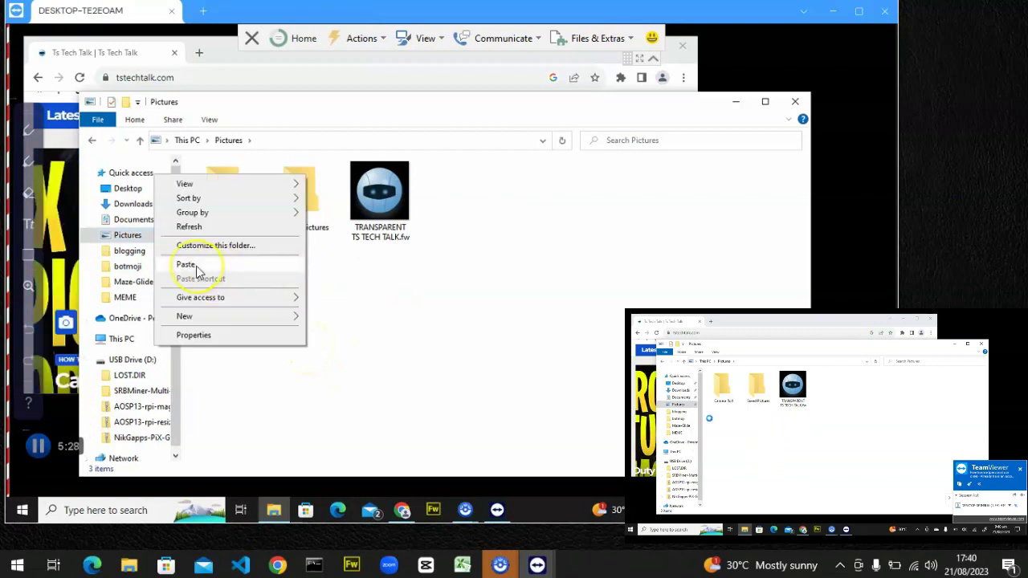
{"action": "left_click", "coordinate": [301, 298]}
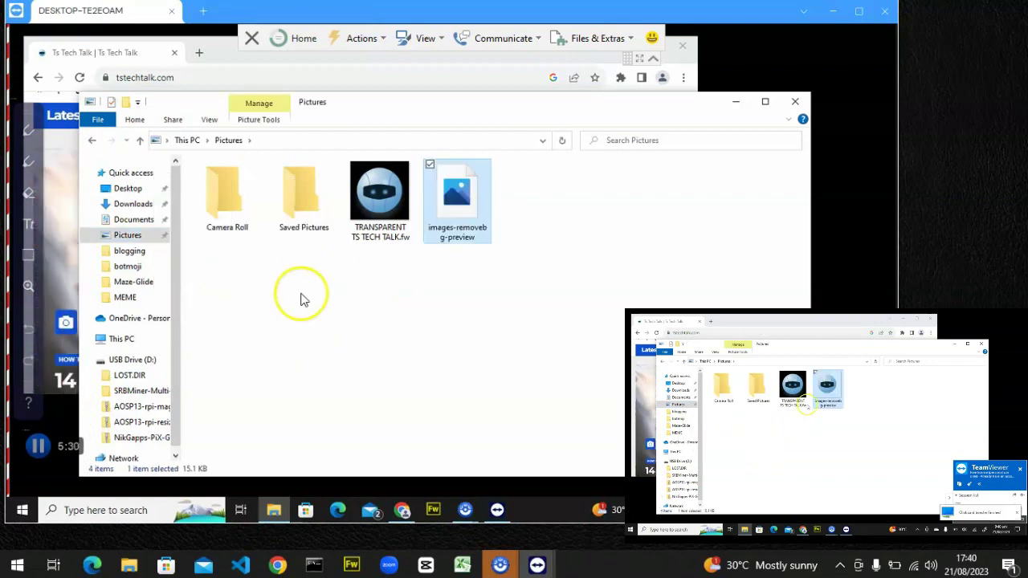
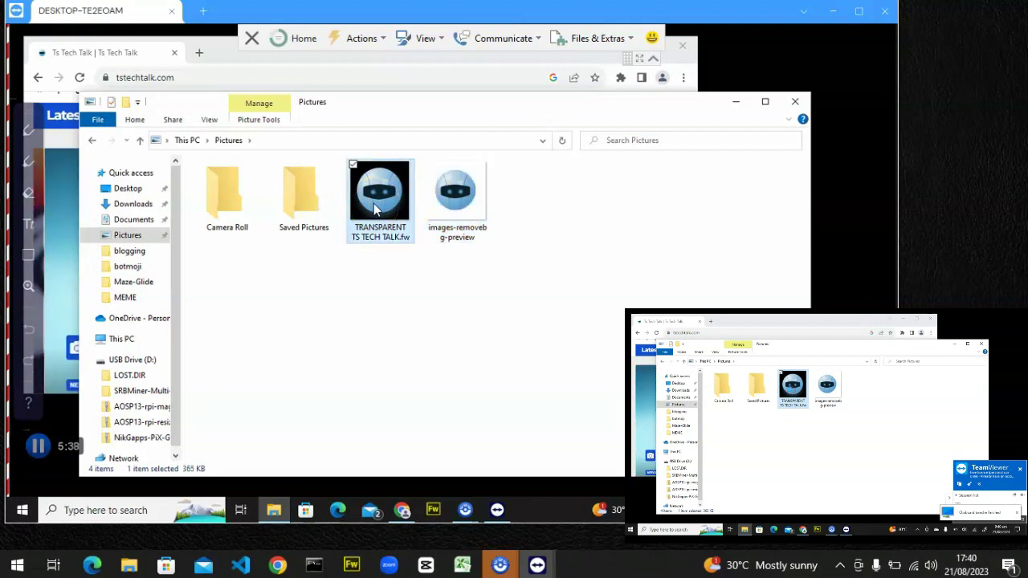
Copy TRANSPARENT TS TECH TALK.fw from the remote Pictures folder and paste it into local Downloads.
{"action": "right_click", "coordinate": [374, 203]}
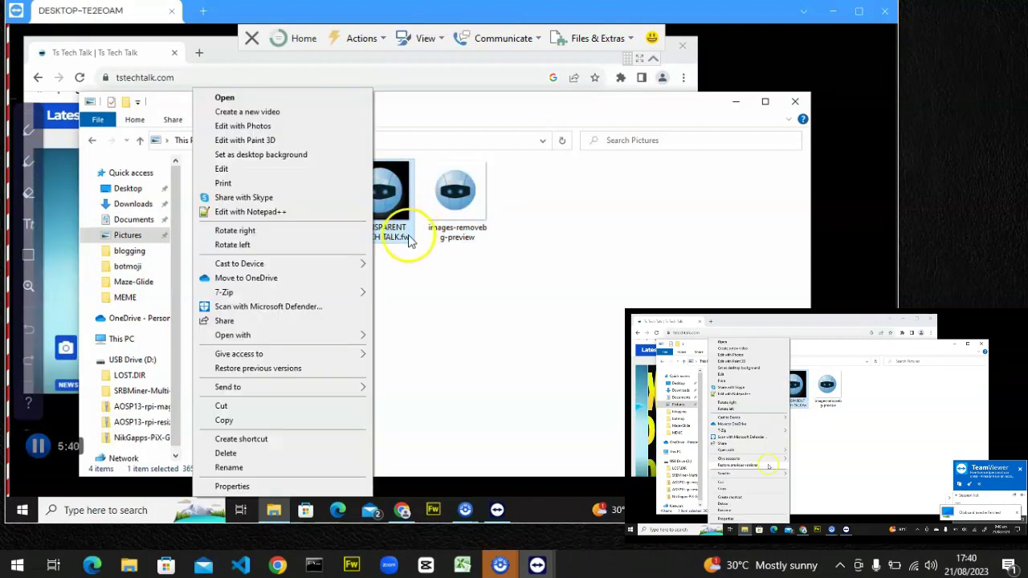
{"action": "left_click", "coordinate": [251, 421]}
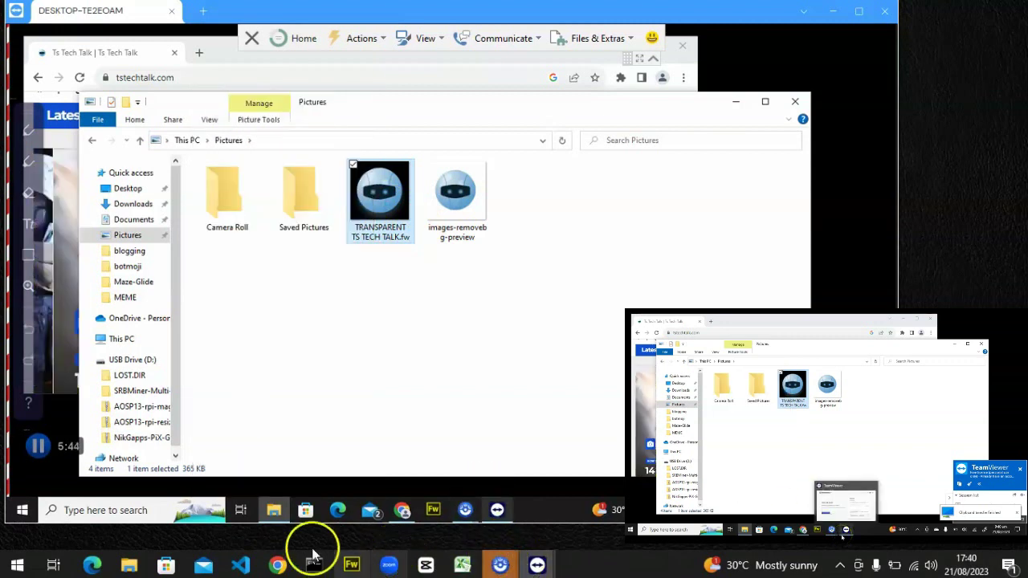
{"action": "mouse_move", "coordinate": [142, 566]}
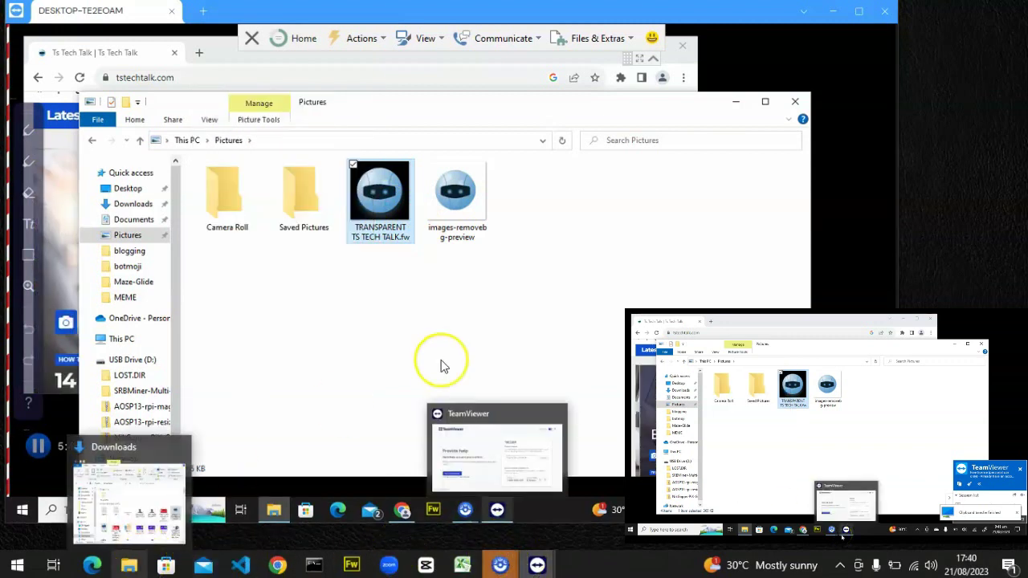
{"action": "left_click", "coordinate": [138, 480]}
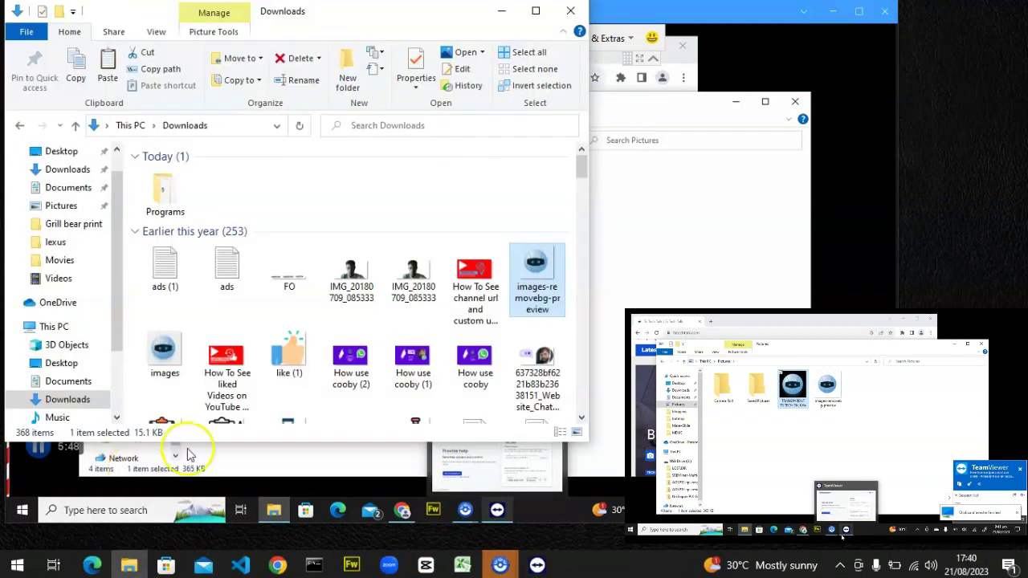
{"action": "right_click", "coordinate": [304, 182]}
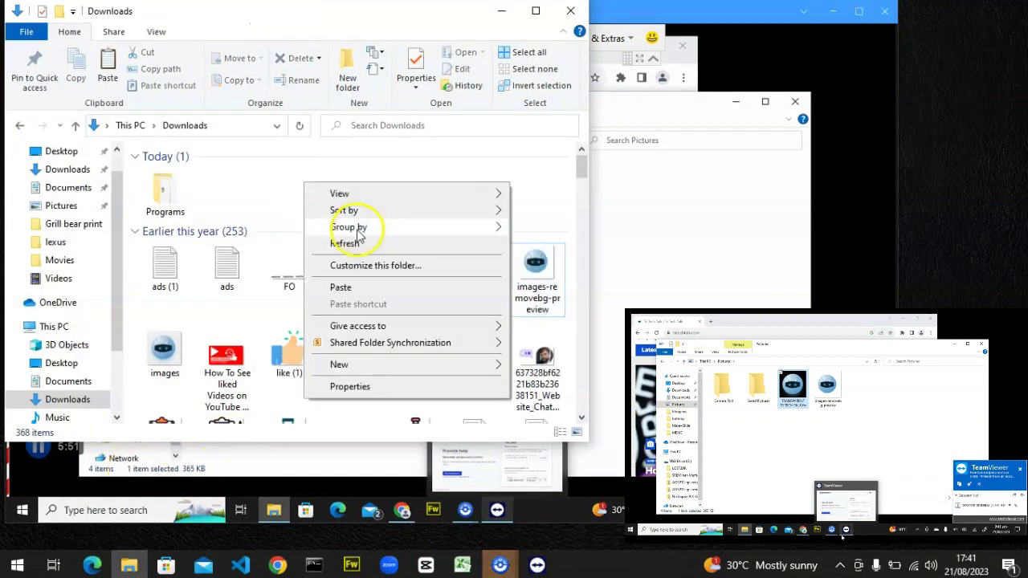
{"action": "left_click", "coordinate": [341, 286]}
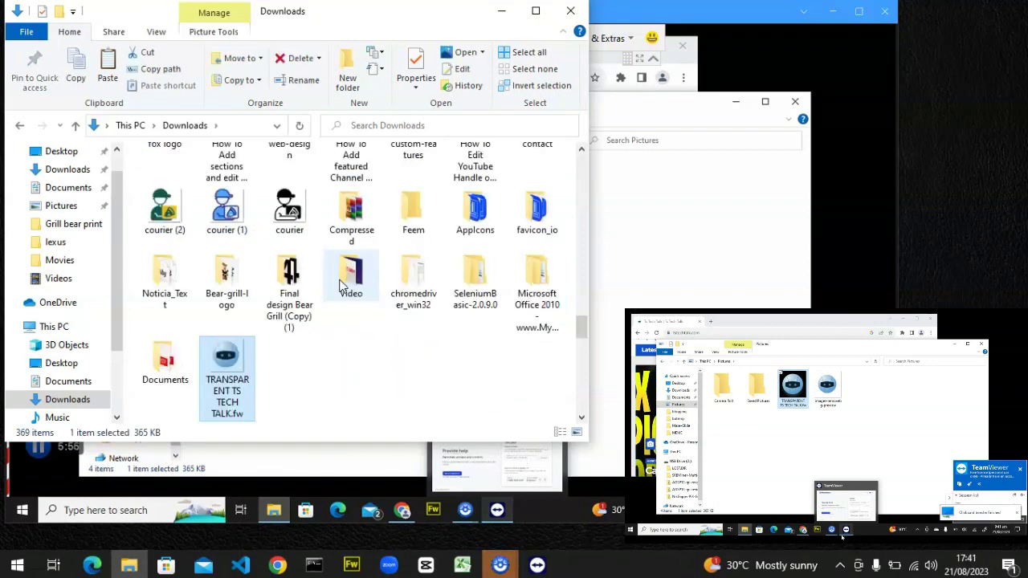
{"action": "left_click", "coordinate": [736, 200]}
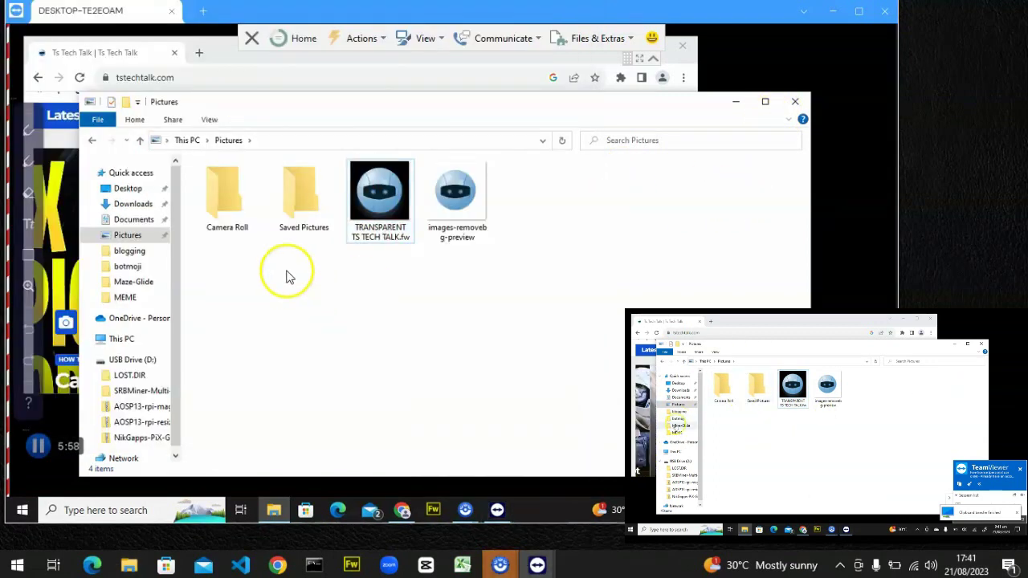
Go to the remote Downloads folder and delete the LOGO MONELINE TIPS file.
{"action": "left_click", "coordinate": [142, 224]}
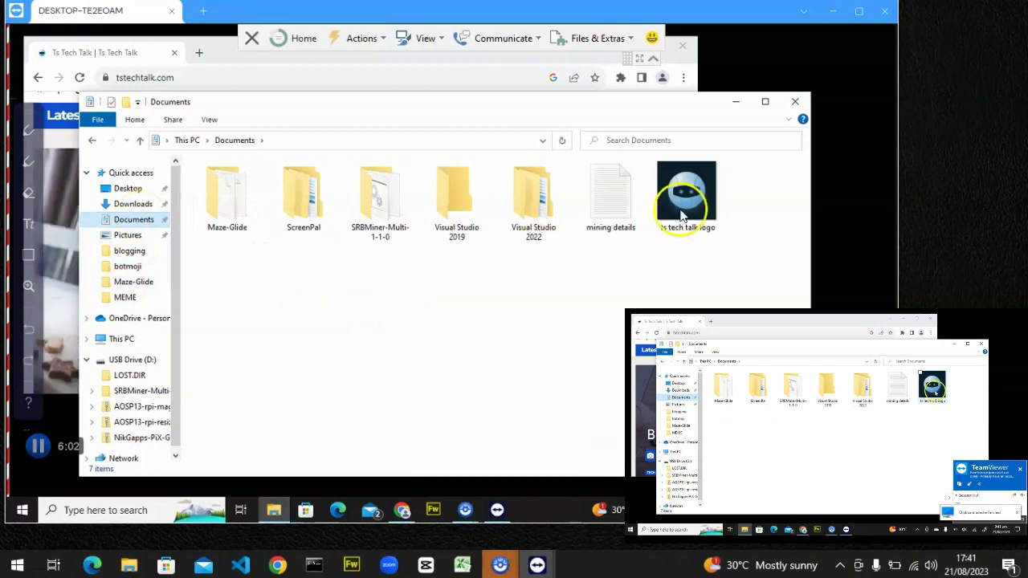
{"action": "left_click", "coordinate": [141, 203]}
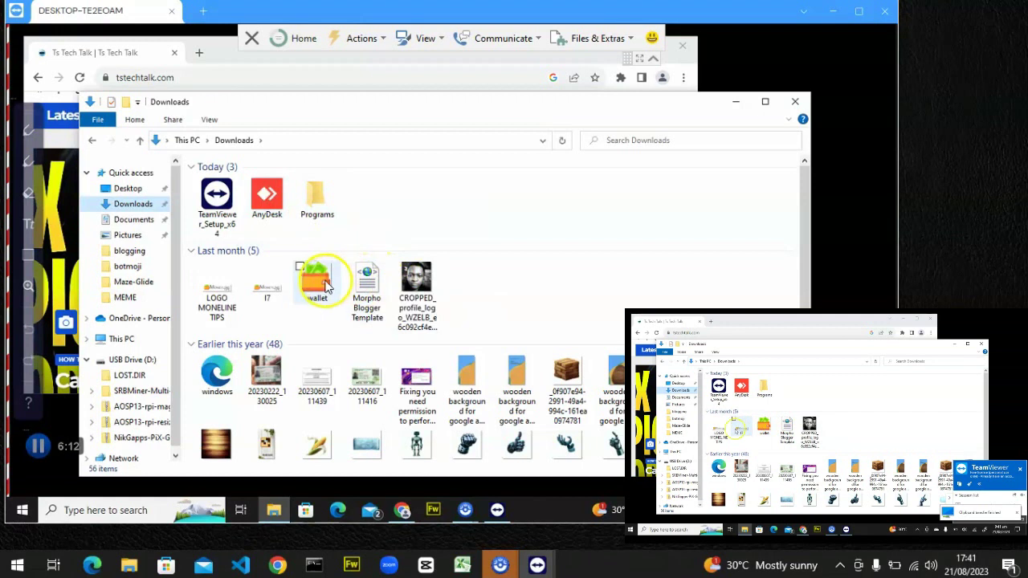
{"action": "left_click", "coordinate": [220, 303]}
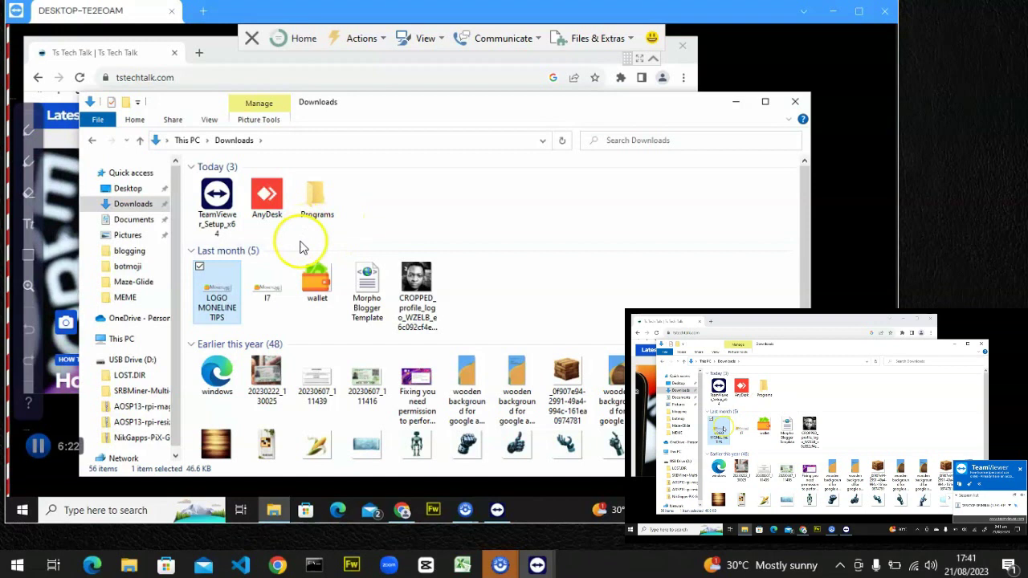
{"action": "right_click", "coordinate": [231, 281]}
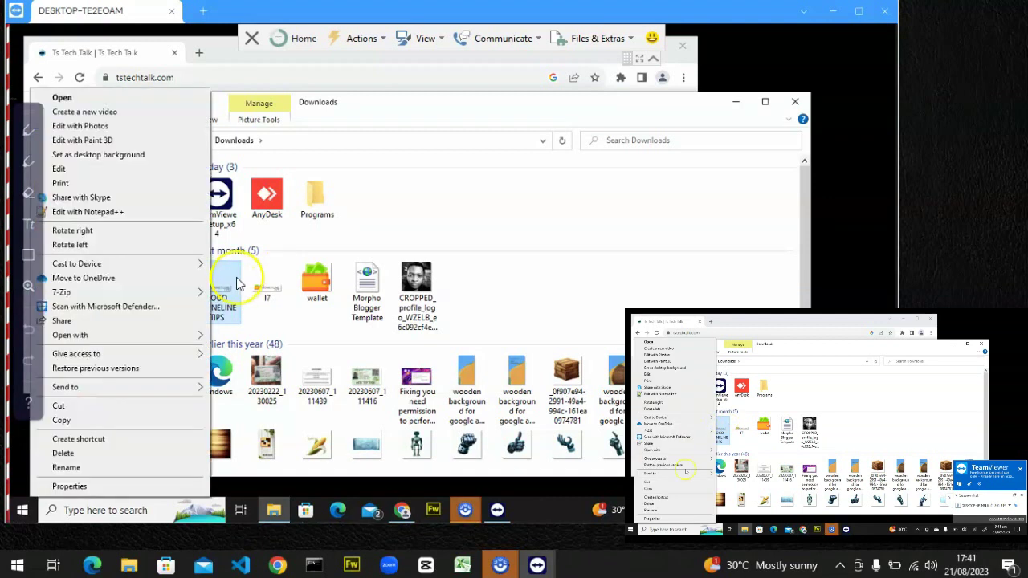
{"action": "left_click", "coordinate": [105, 454]}
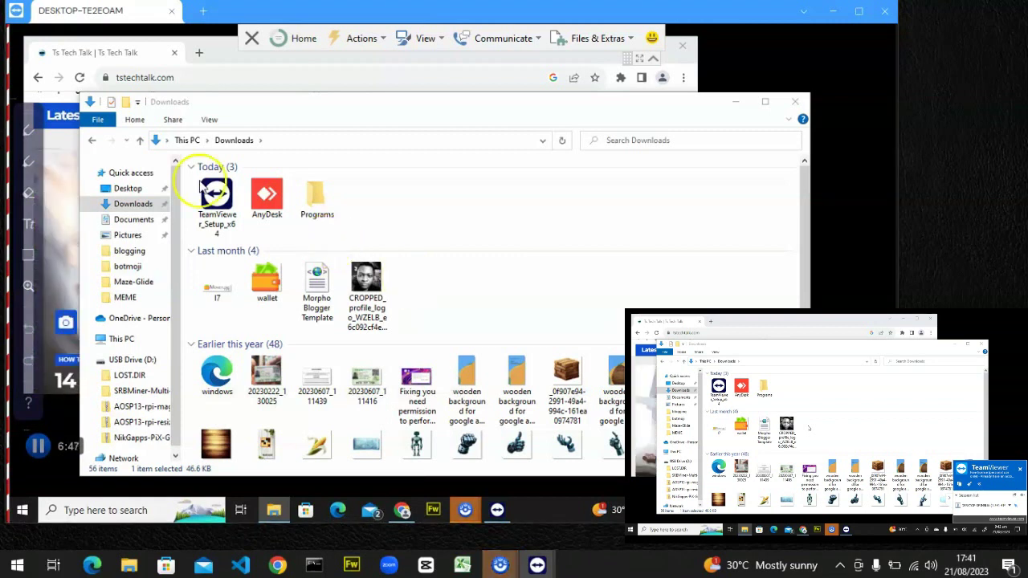
{"action": "left_click", "coordinate": [53, 564]}
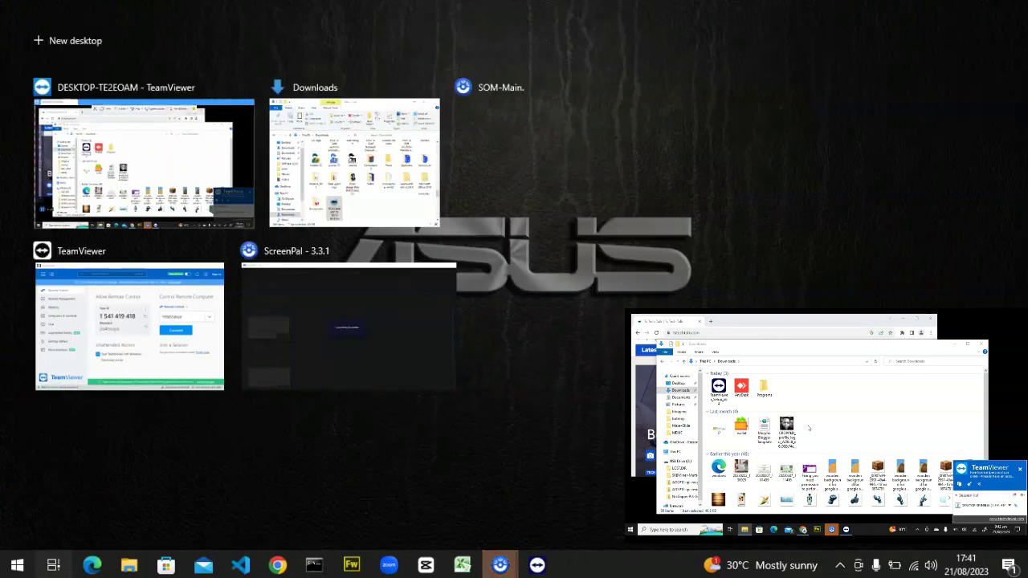
{"action": "left_click", "coordinate": [126, 154]}
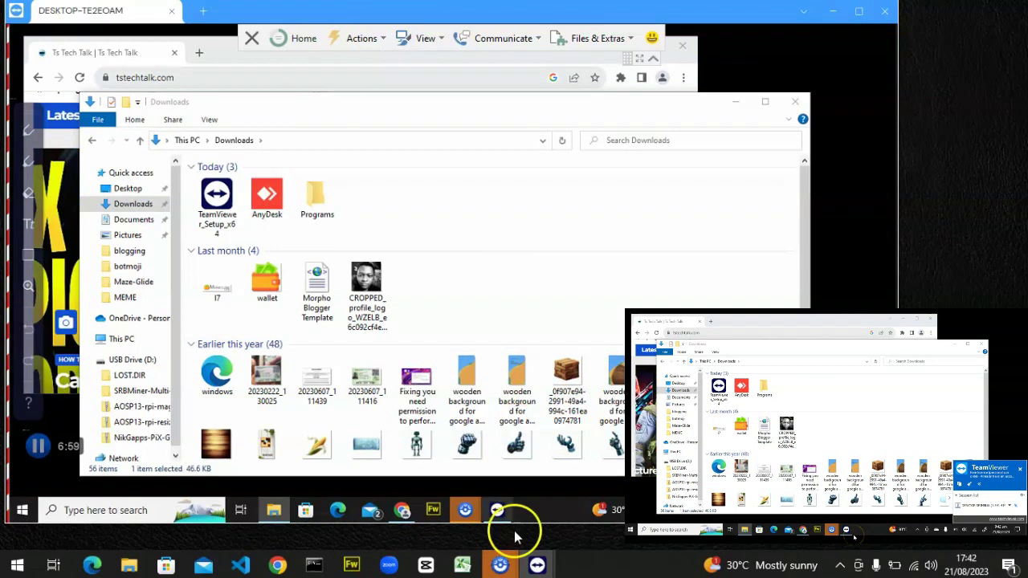
{"action": "mouse_move", "coordinate": [536, 562]}
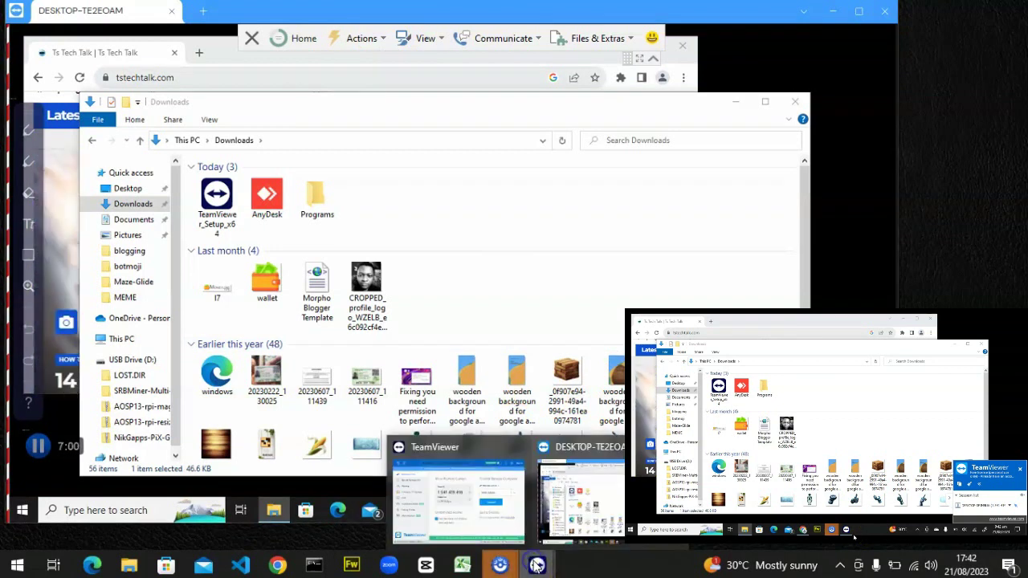
{"action": "left_click", "coordinate": [461, 481]}
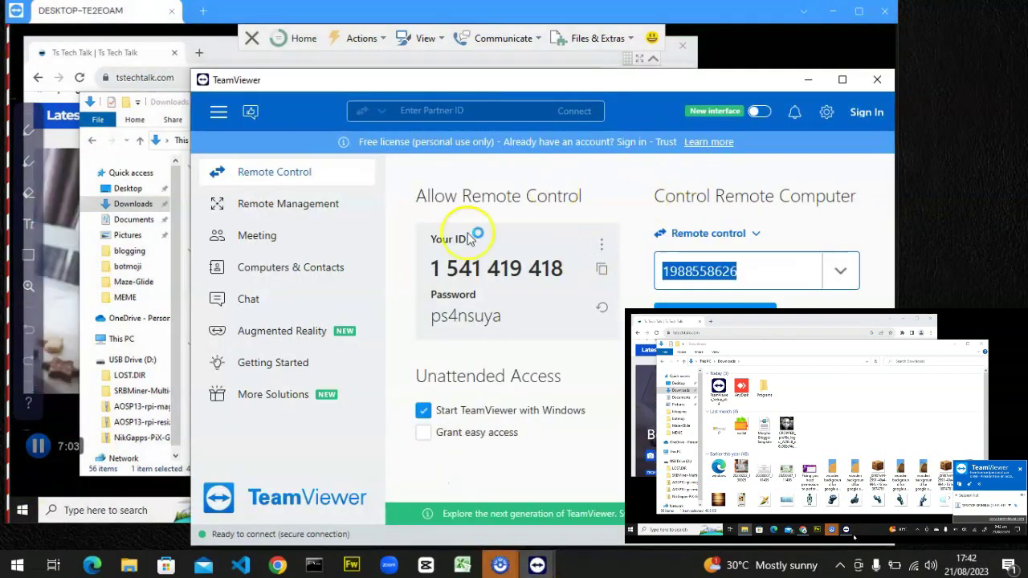
{"action": "left_click", "coordinate": [275, 301]}
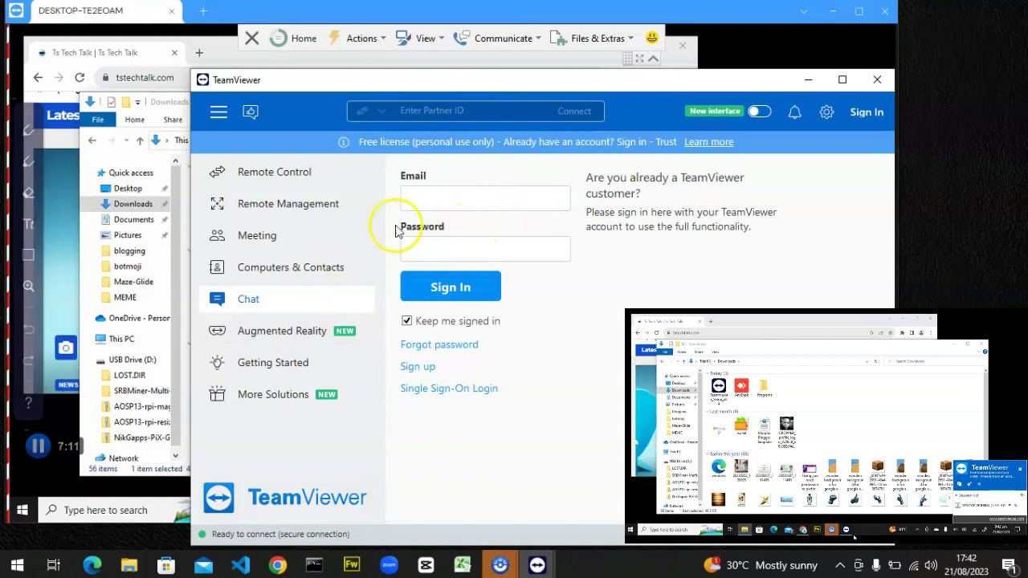
{"action": "left_click", "coordinate": [305, 271]}
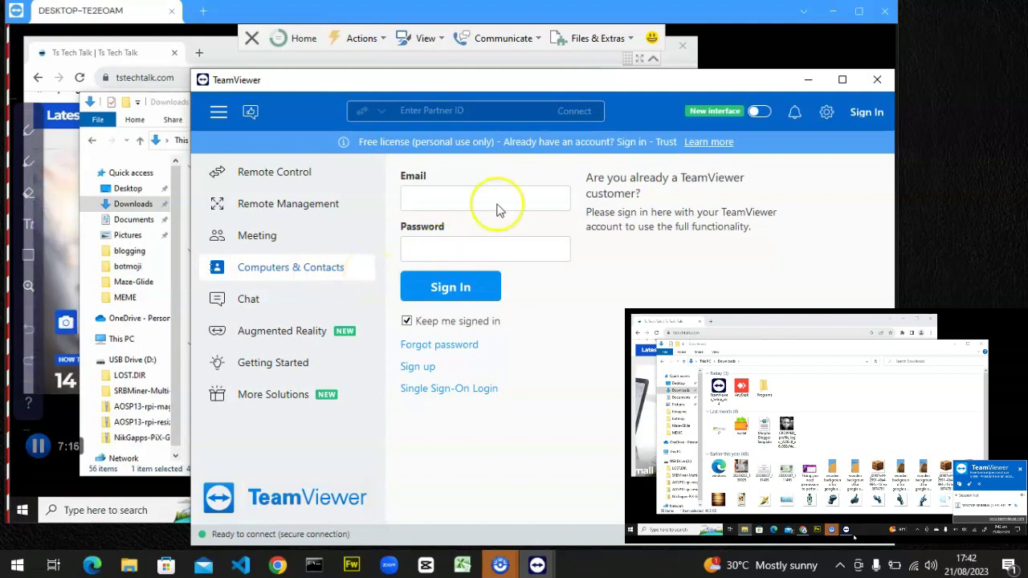
{"action": "left_click", "coordinate": [295, 181]}
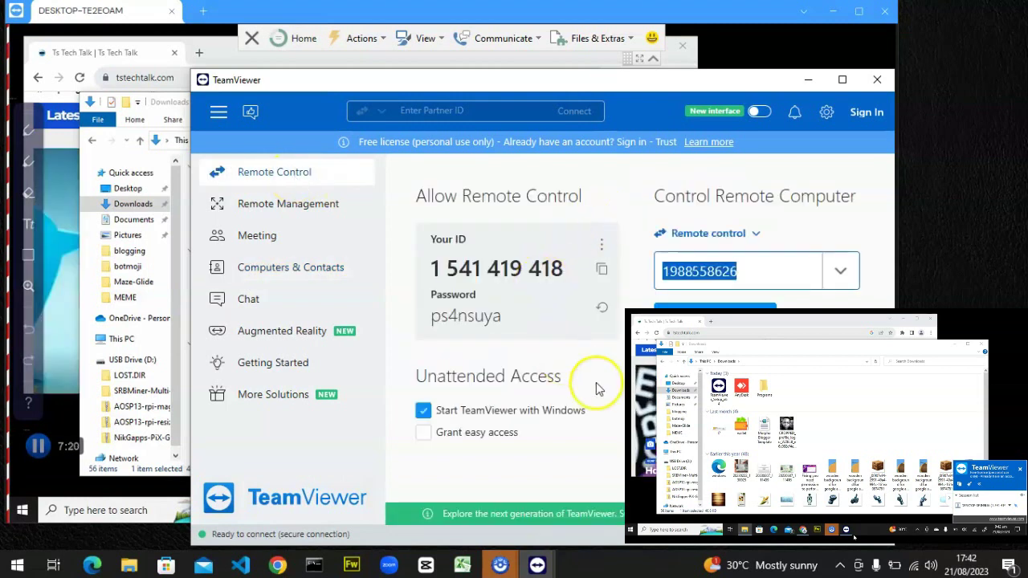
{"action": "left_click", "coordinate": [817, 84]}
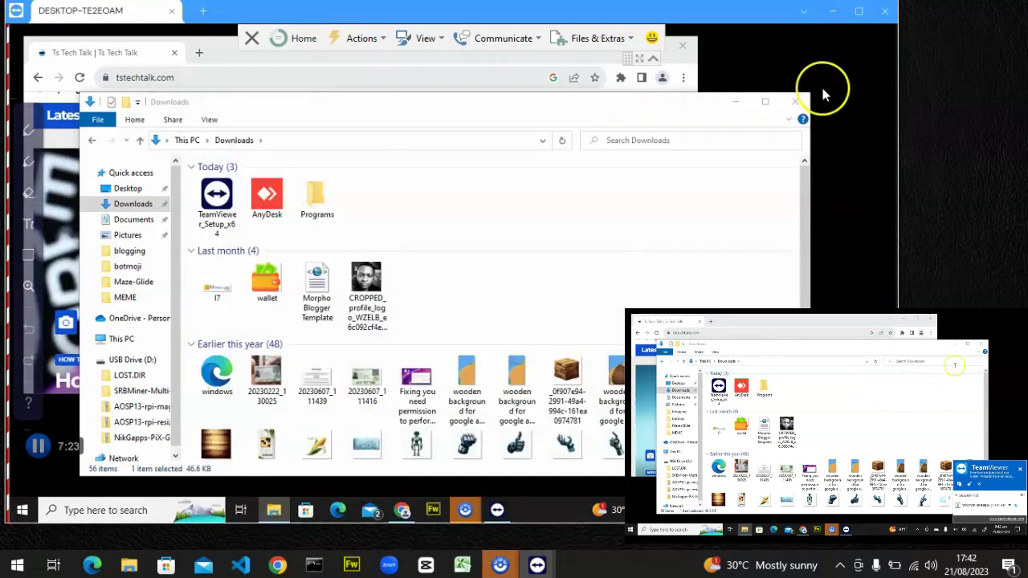
Minimize the remote Downloads window and collapse, then re-expand, the TeamViewer session panel.
{"action": "left_click", "coordinate": [739, 104]}
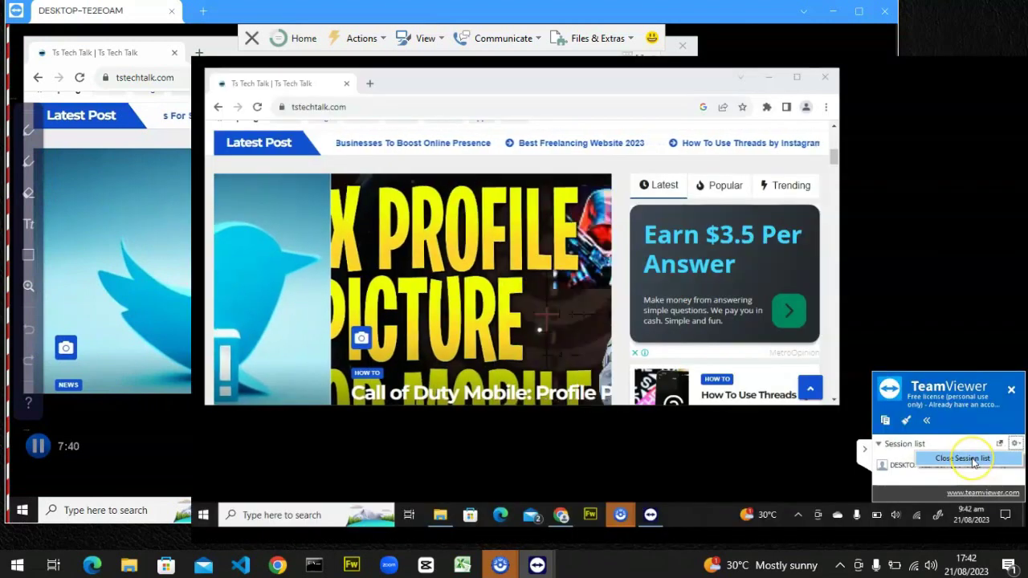
{"action": "left_click", "coordinate": [861, 452]}
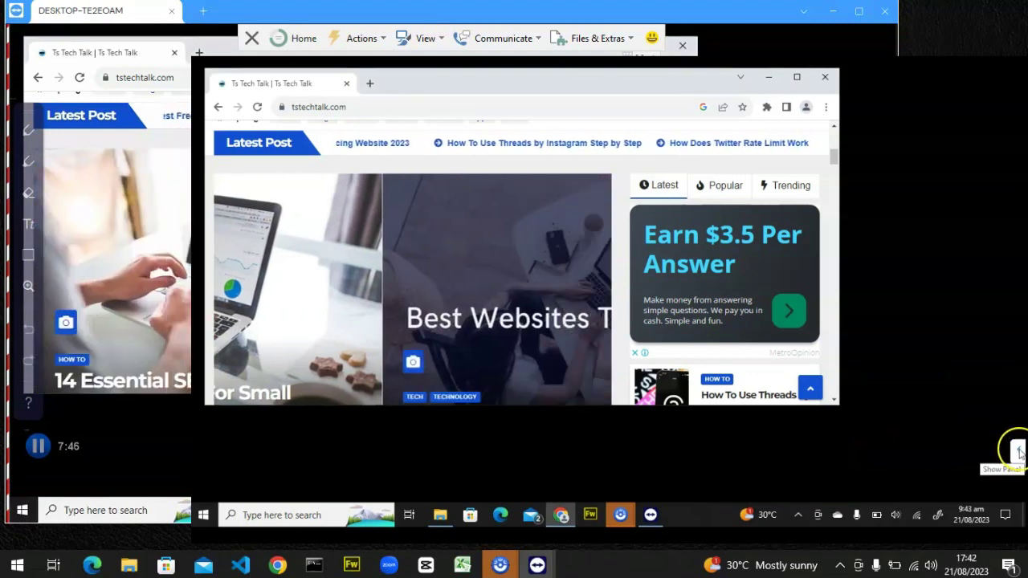
{"action": "left_click", "coordinate": [1017, 452]}
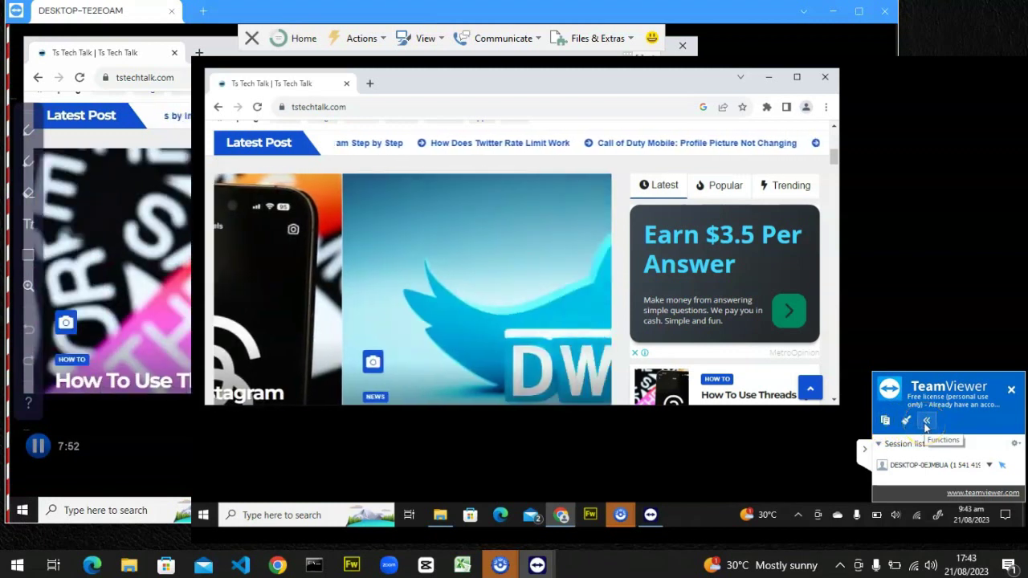
Show the Session list, pop it out and re-dock it, then close the panel to end the session.
{"action": "left_click", "coordinate": [878, 443]}
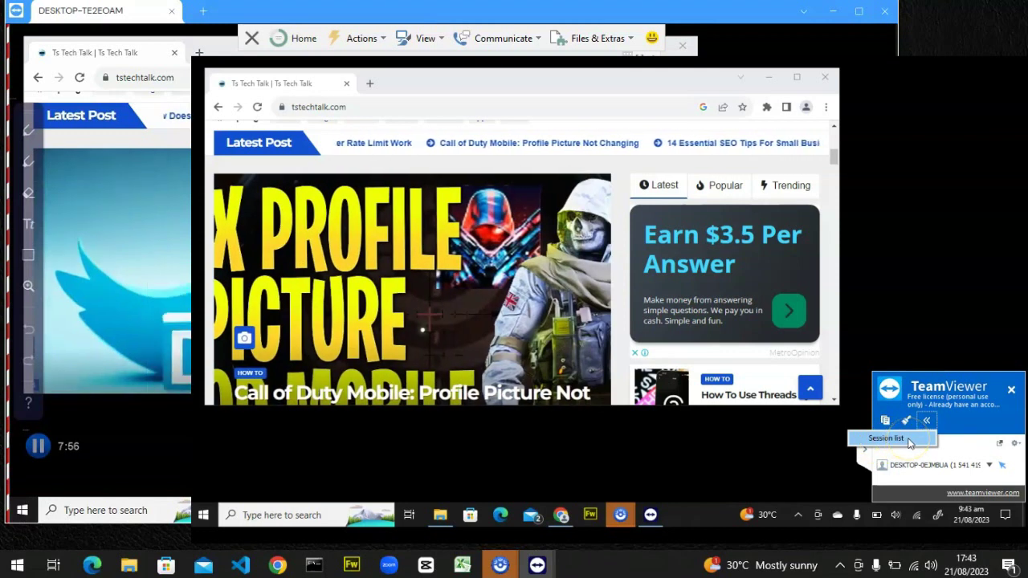
{"action": "left_click", "coordinate": [934, 426]}
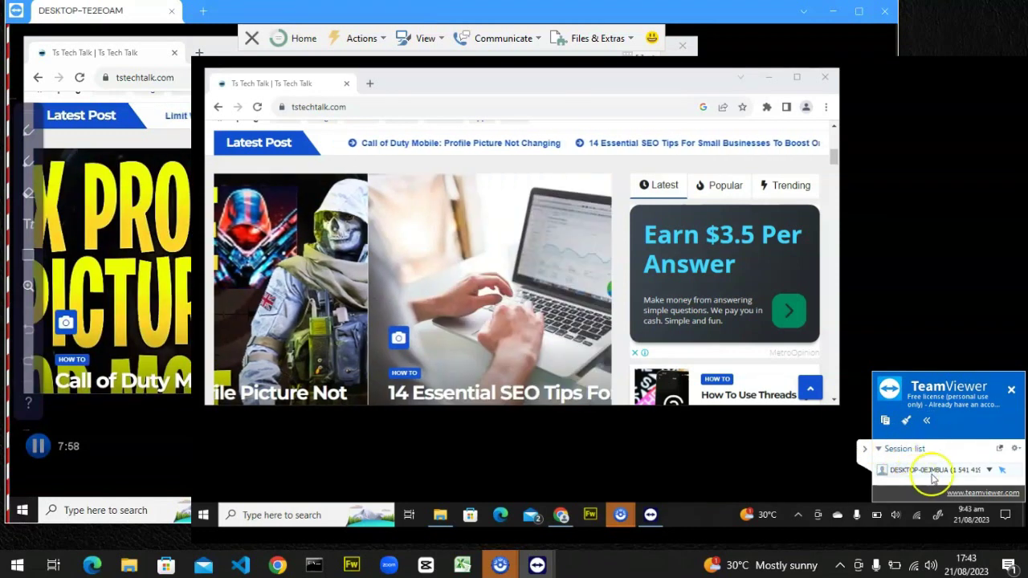
{"action": "left_click", "coordinate": [1001, 450]}
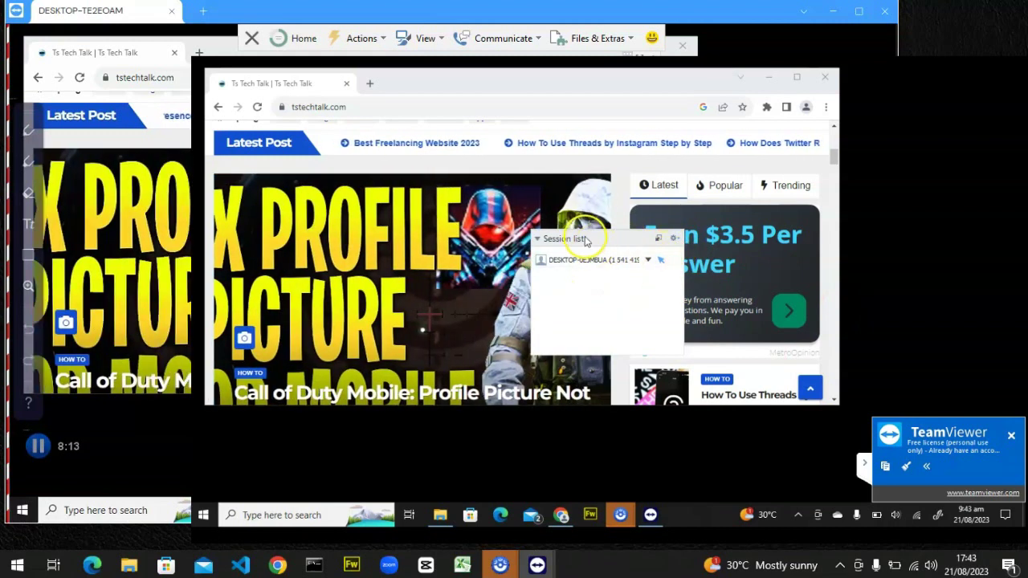
{"action": "left_click_drag", "start_coordinate": [602, 241], "coordinate": [918, 378]}
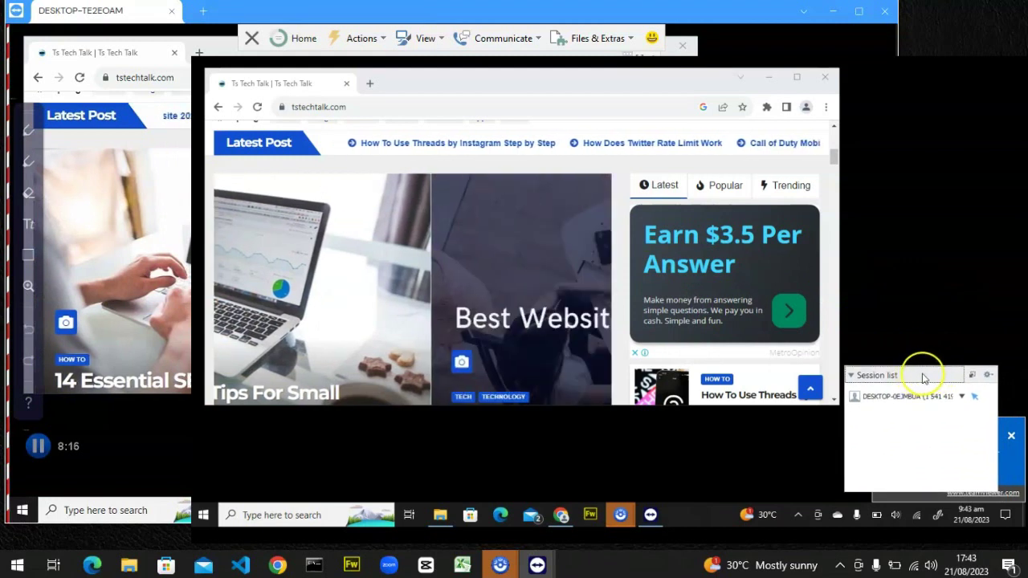
{"action": "left_click", "coordinate": [971, 374]}
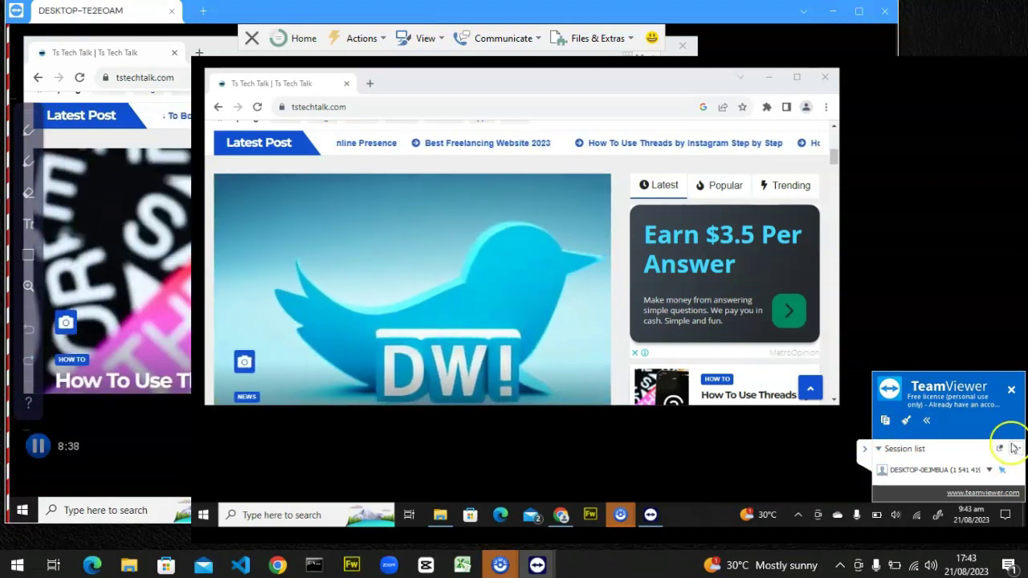
{"action": "left_click", "coordinate": [1010, 389]}
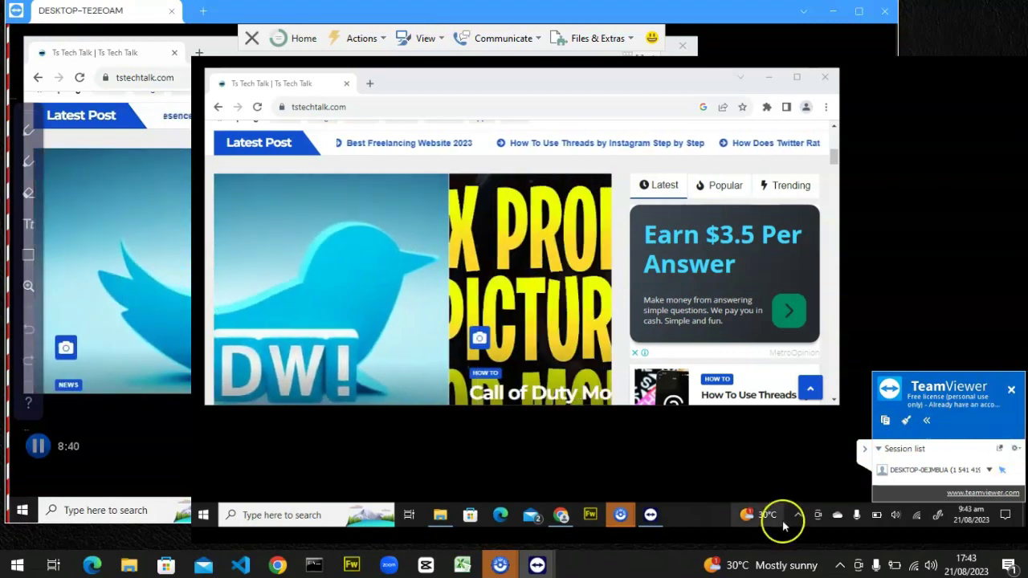
{"action": "left_click", "coordinate": [1012, 390]}
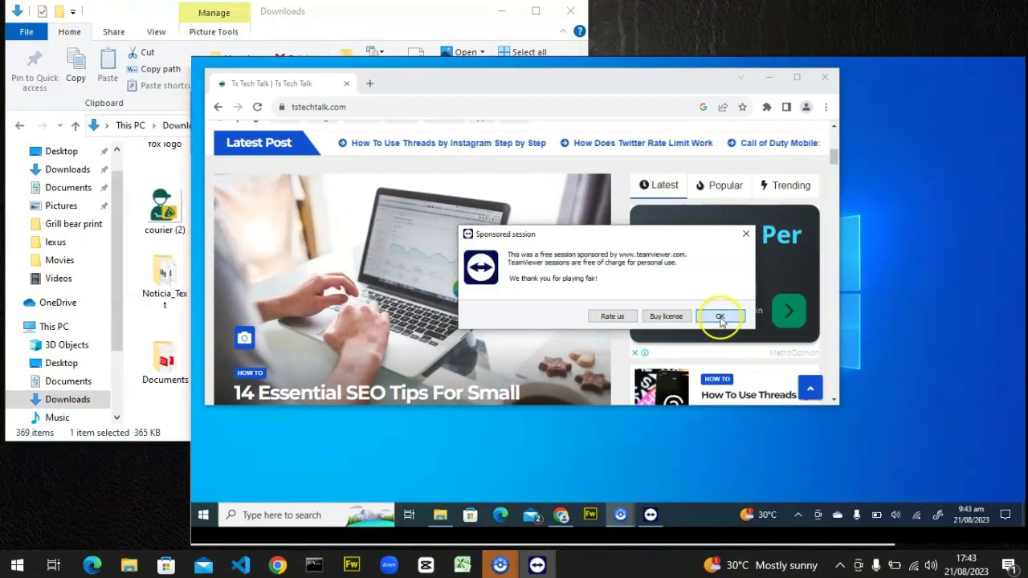
Dismiss the Sponsored session notice and open TeamViewer's options from the main window.
{"action": "left_click", "coordinate": [720, 316]}
{"action": "left_click", "coordinate": [649, 523]}
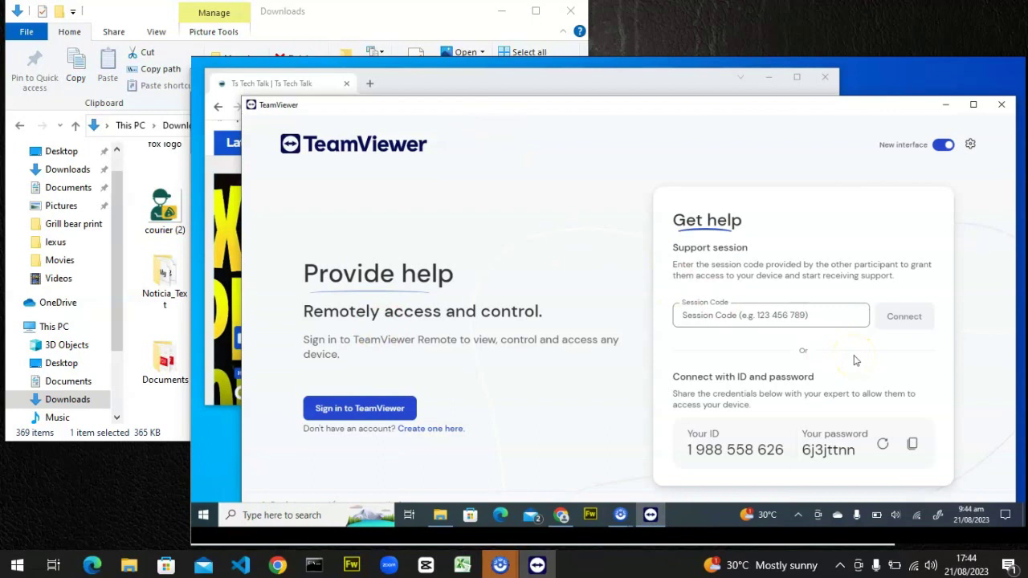
{"action": "left_click", "coordinate": [973, 145]}
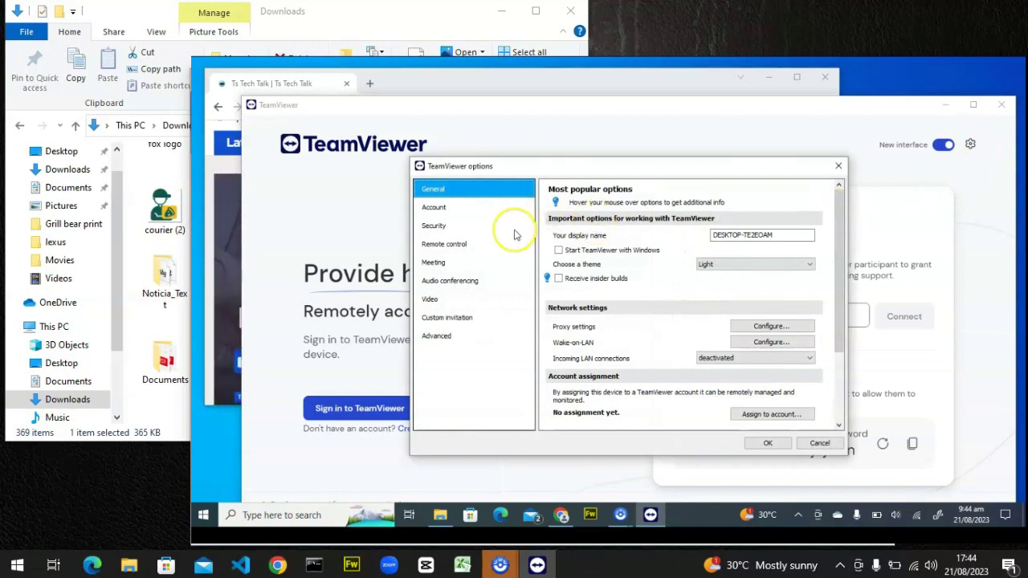
Browse the Account, Security, Meeting and Custom invitation categories in TeamViewer options.
{"action": "scroll", "coordinate": [663, 335], "scroll_direction": "down", "scroll_amount": 3}
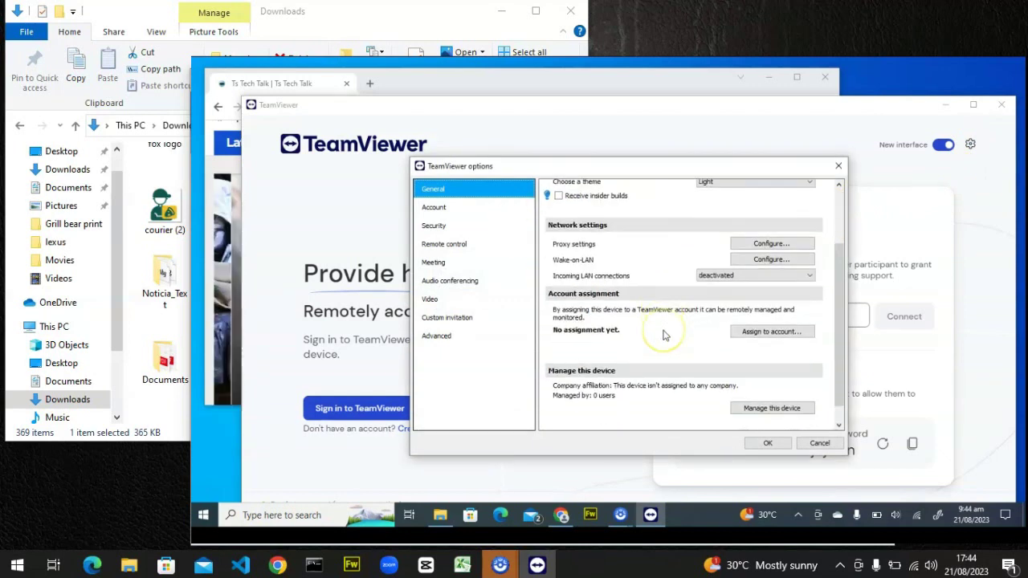
{"action": "scroll", "coordinate": [663, 335], "scroll_direction": "up", "scroll_amount": 3}
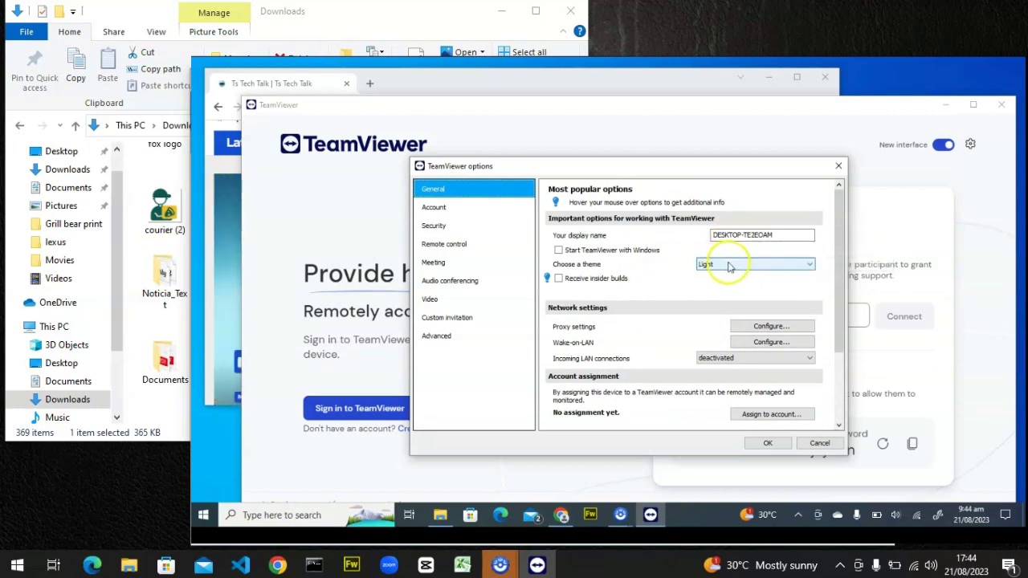
{"action": "left_click", "coordinate": [441, 209]}
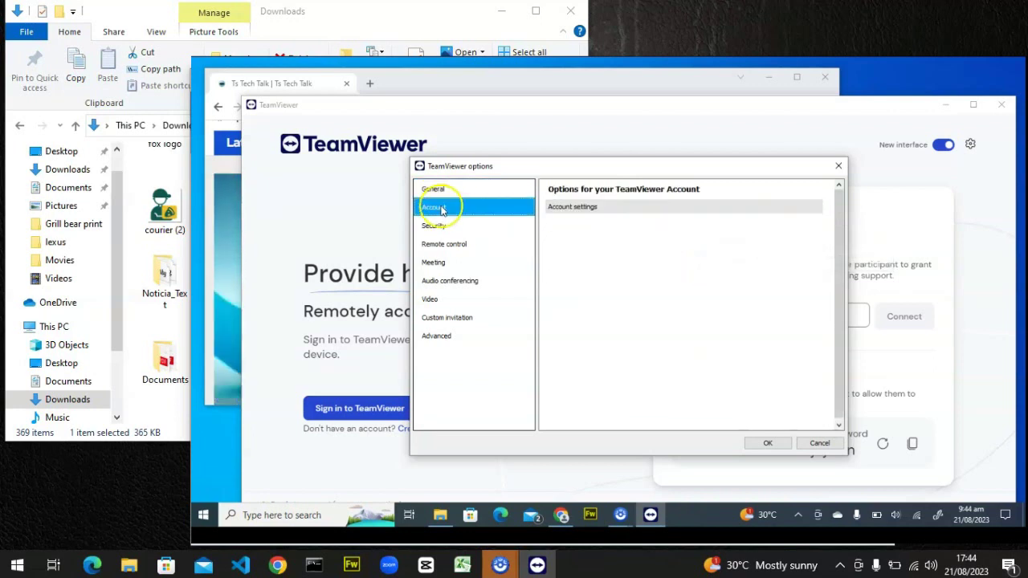
{"action": "left_click", "coordinate": [458, 228]}
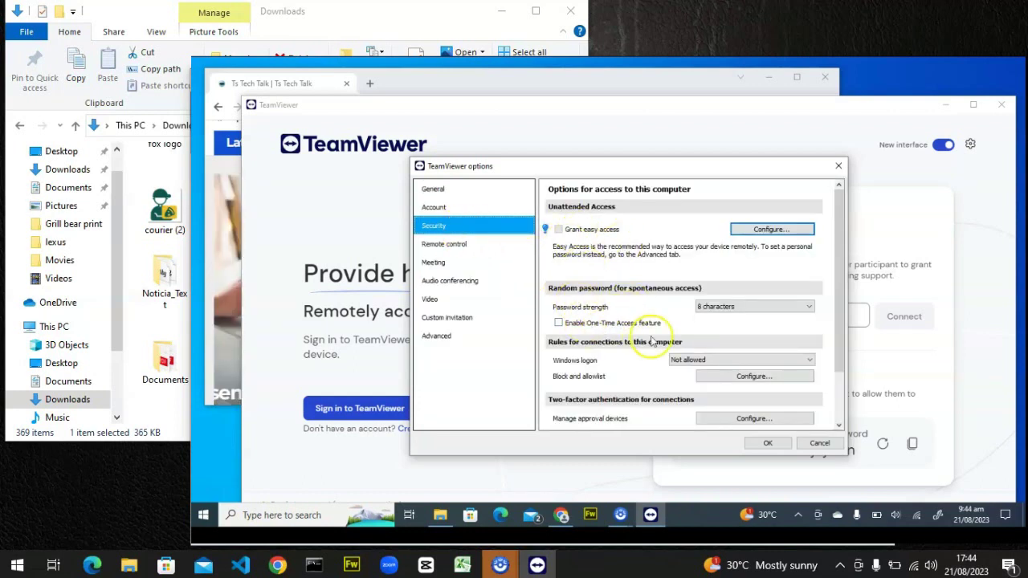
{"action": "left_click", "coordinate": [433, 264]}
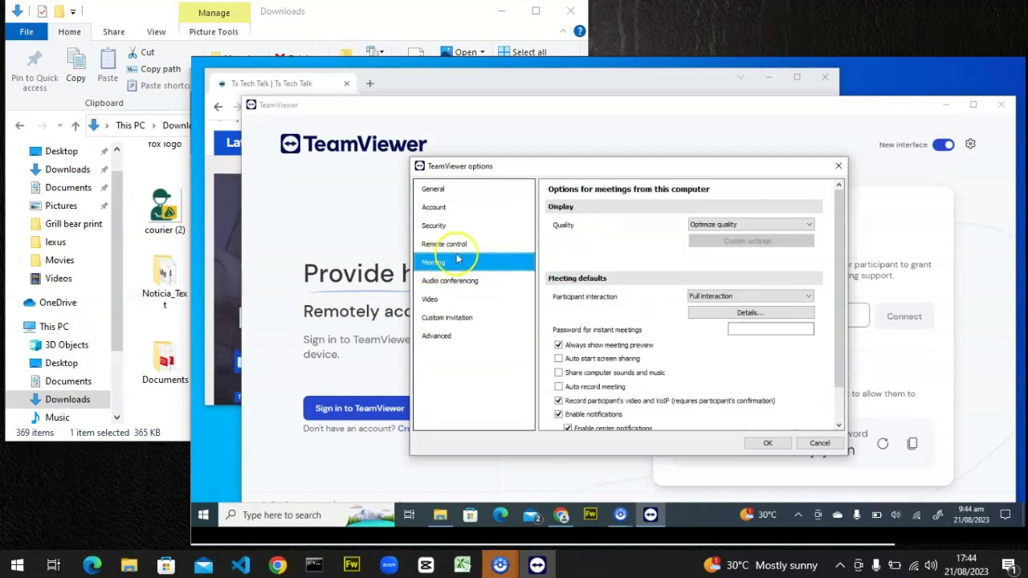
{"action": "scroll", "coordinate": [611, 326], "scroll_direction": "down", "scroll_amount": 1}
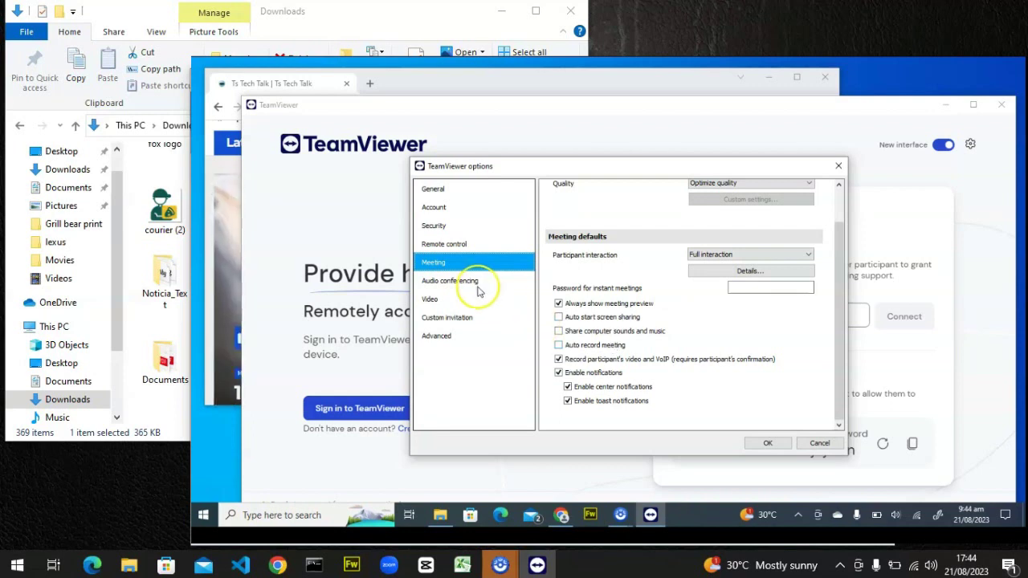
{"action": "left_click", "coordinate": [468, 319]}
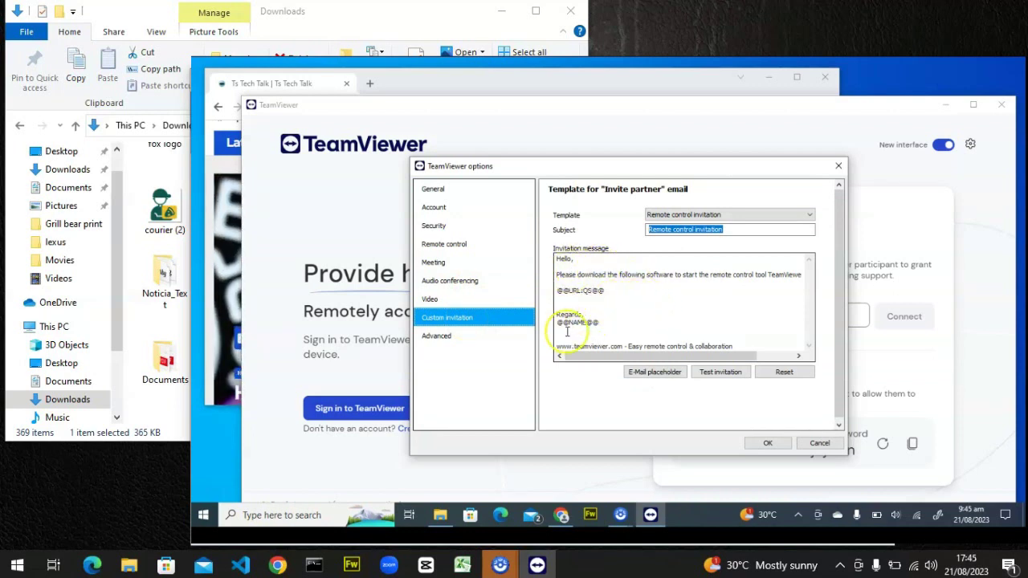
Show all Advanced options and scroll through them, then bring the tstechtalk.com browser forward.
{"action": "left_click", "coordinate": [452, 336]}
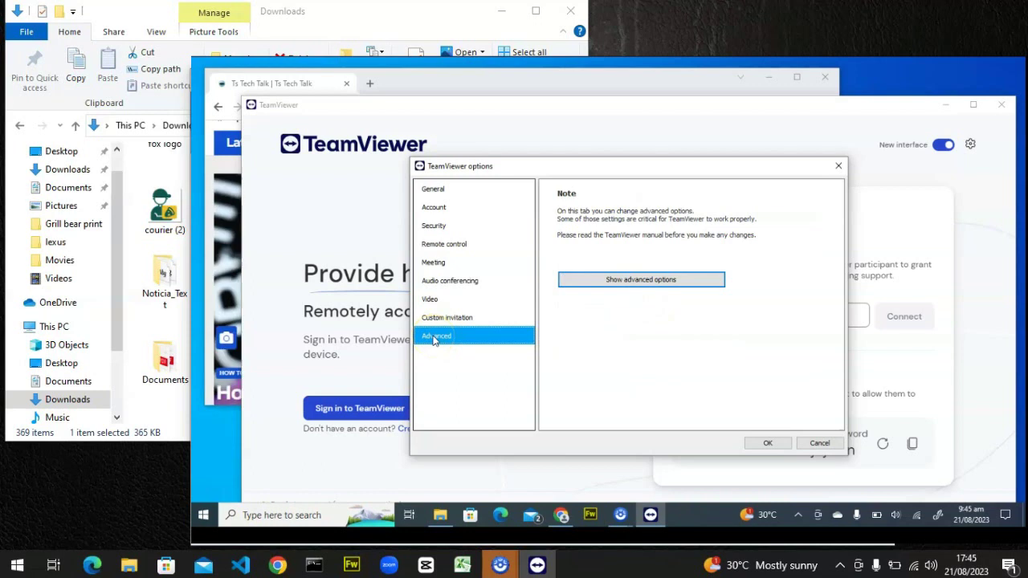
{"action": "left_click", "coordinate": [602, 280]}
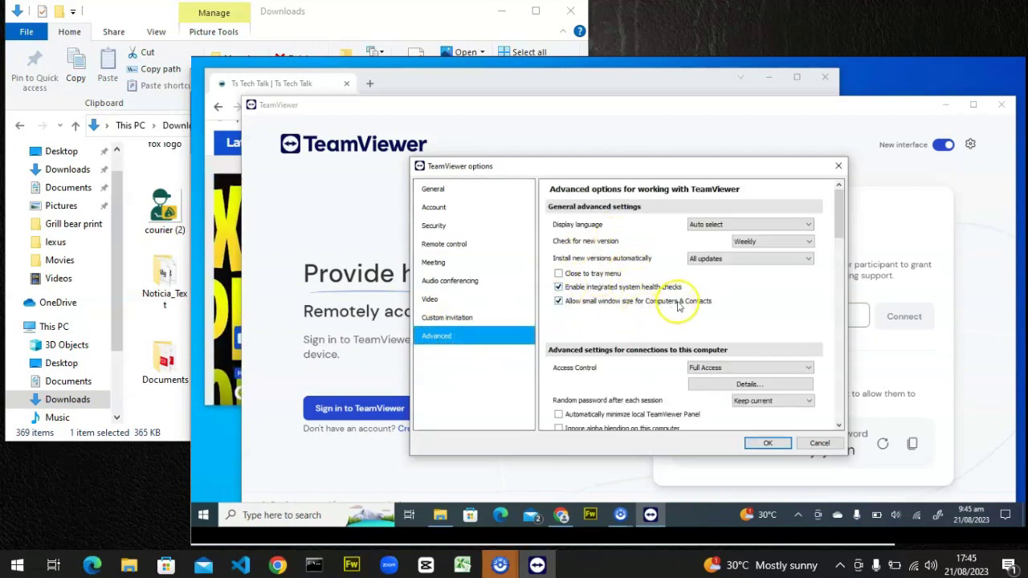
{"action": "scroll", "coordinate": [677, 306], "scroll_direction": "down", "scroll_amount": 15}
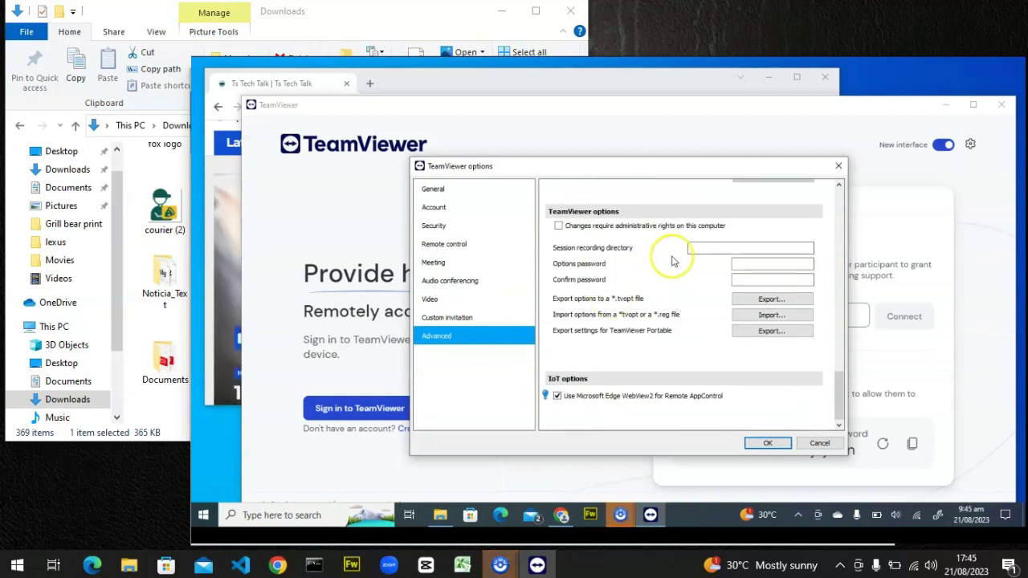
{"action": "scroll", "coordinate": [678, 255], "scroll_direction": "up", "scroll_amount": 10}
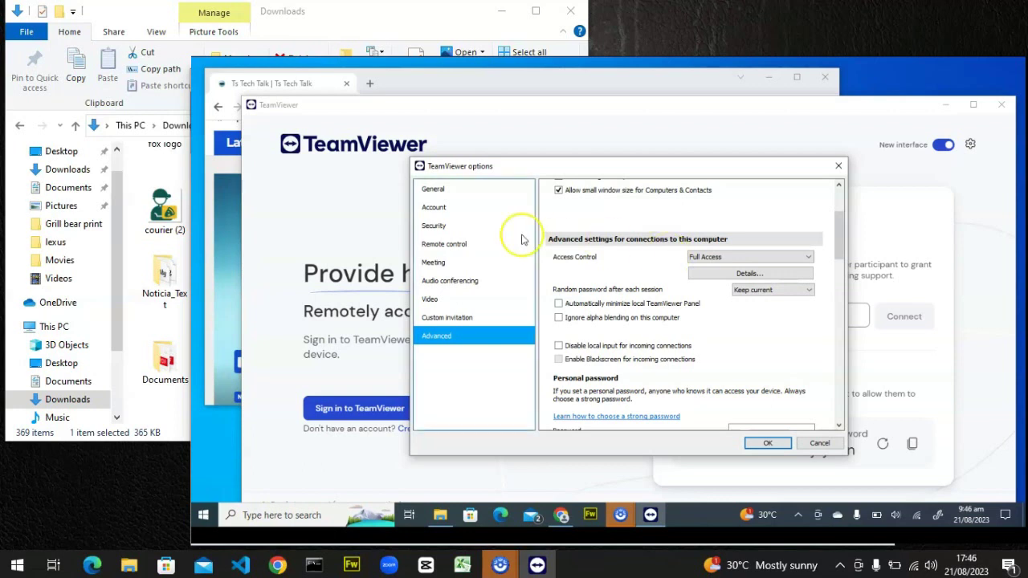
{"action": "left_click", "coordinate": [558, 522]}
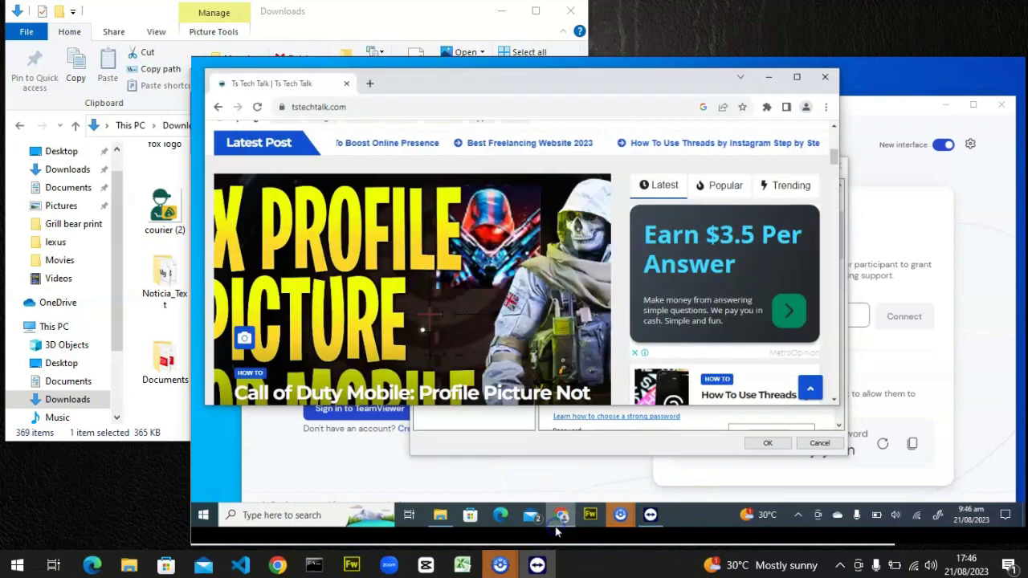